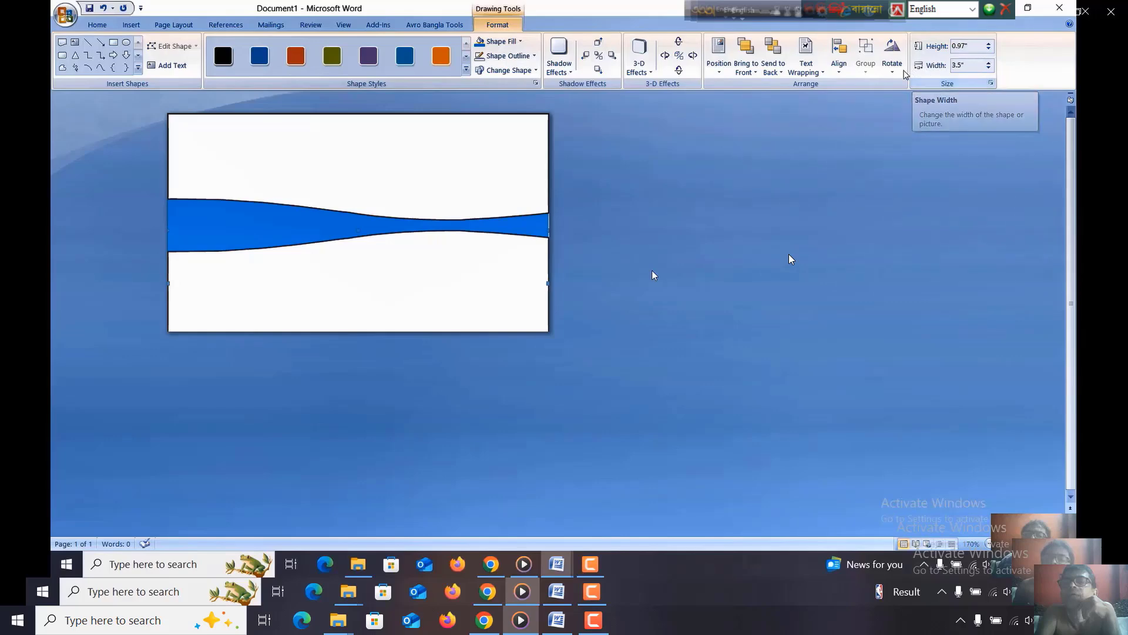
Flip the lower white wave shape of the card horizontally
{"action": "left_click", "coordinate": [892, 56]}
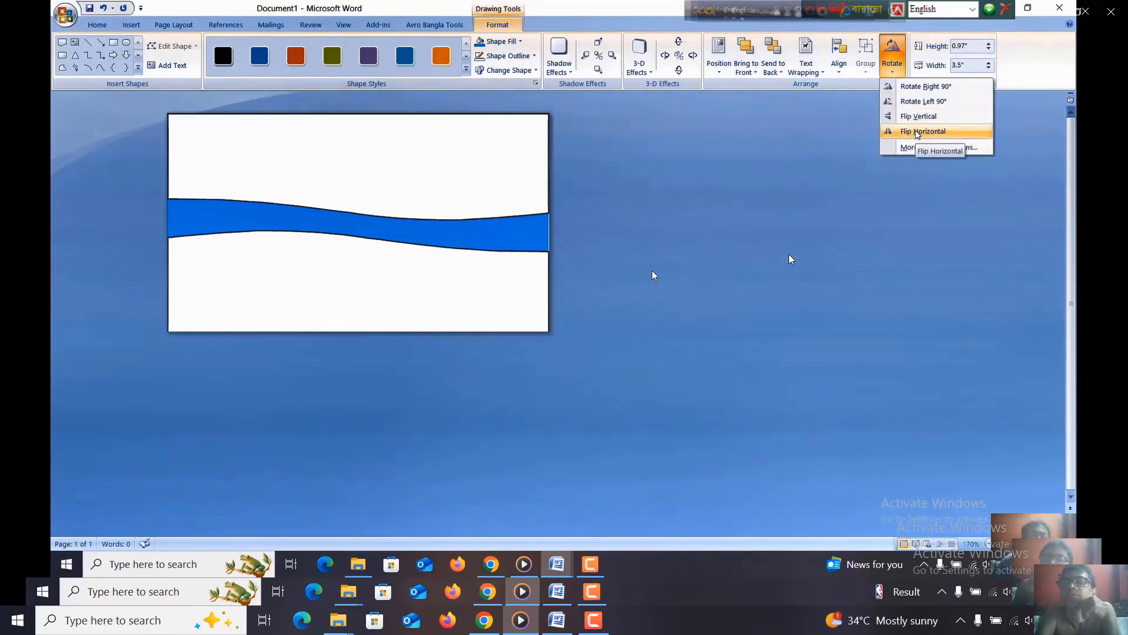
{"action": "left_click", "coordinate": [917, 135]}
{"action": "left_click", "coordinate": [397, 191]}
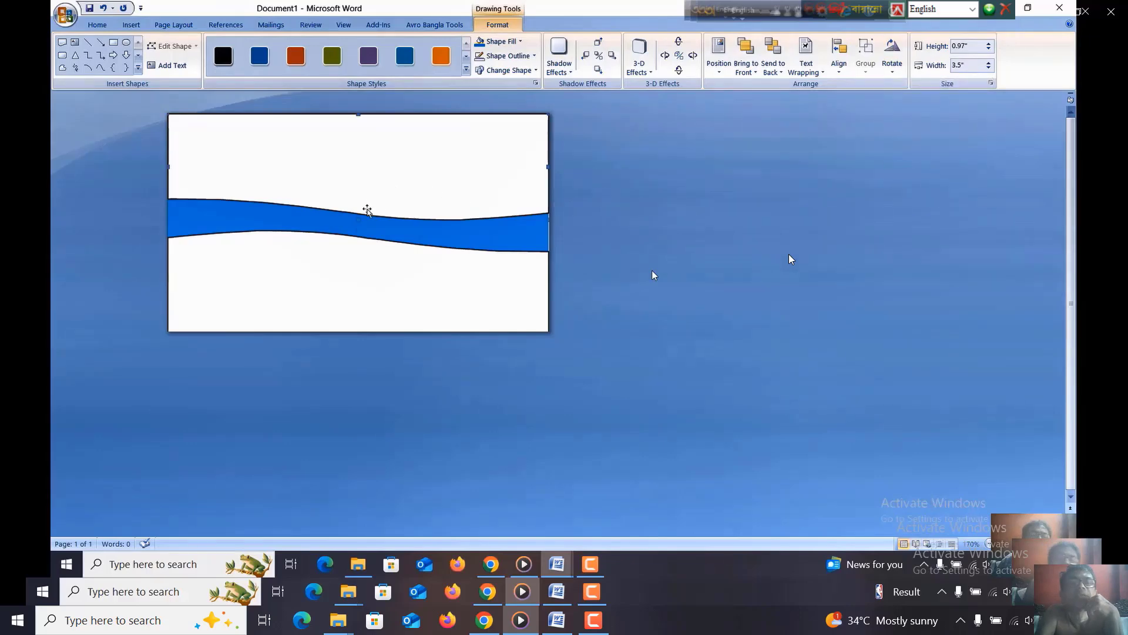
{"action": "left_click", "coordinate": [371, 252]}
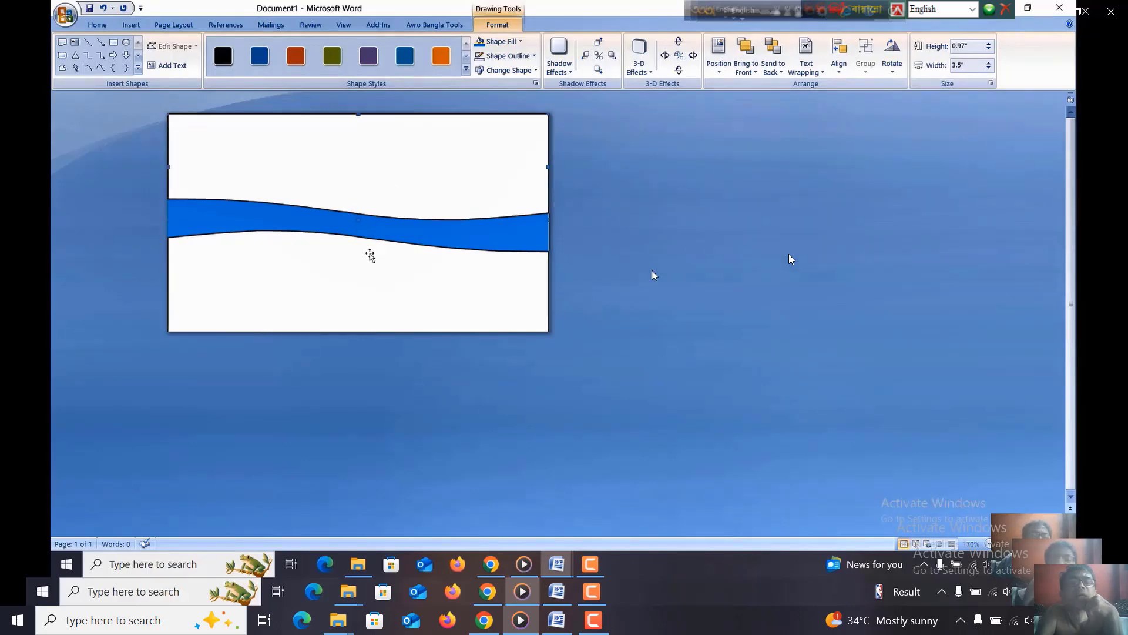
{"action": "left_click", "coordinate": [632, 218]}
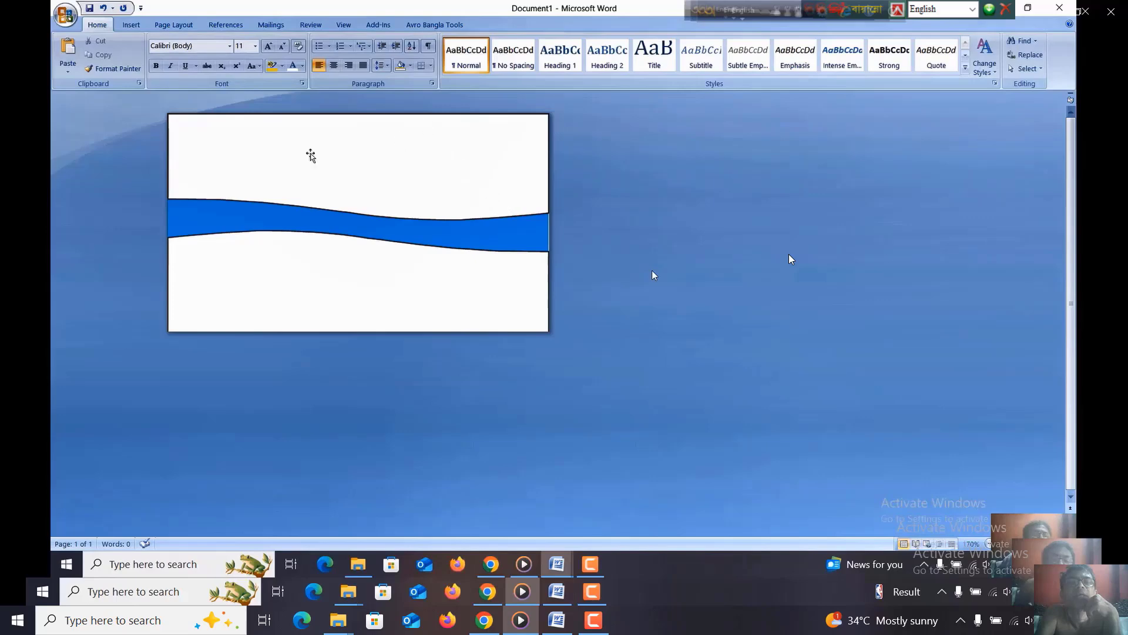
Fill the upper white wave shape of the card with black
{"action": "left_click", "coordinate": [282, 137]}
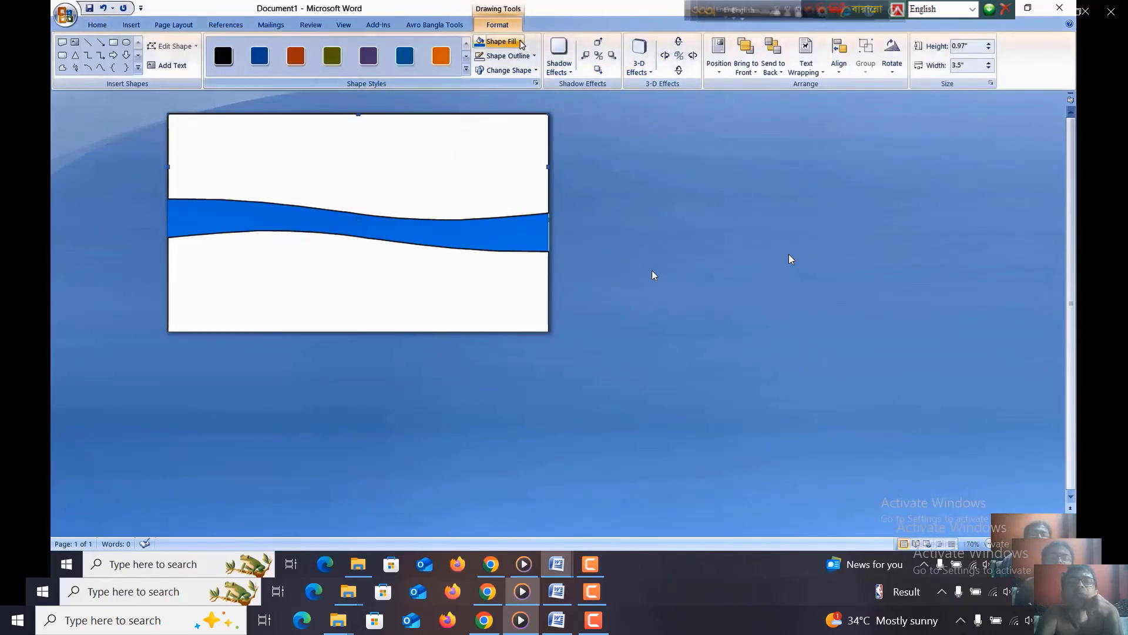
{"action": "left_click", "coordinate": [505, 41]}
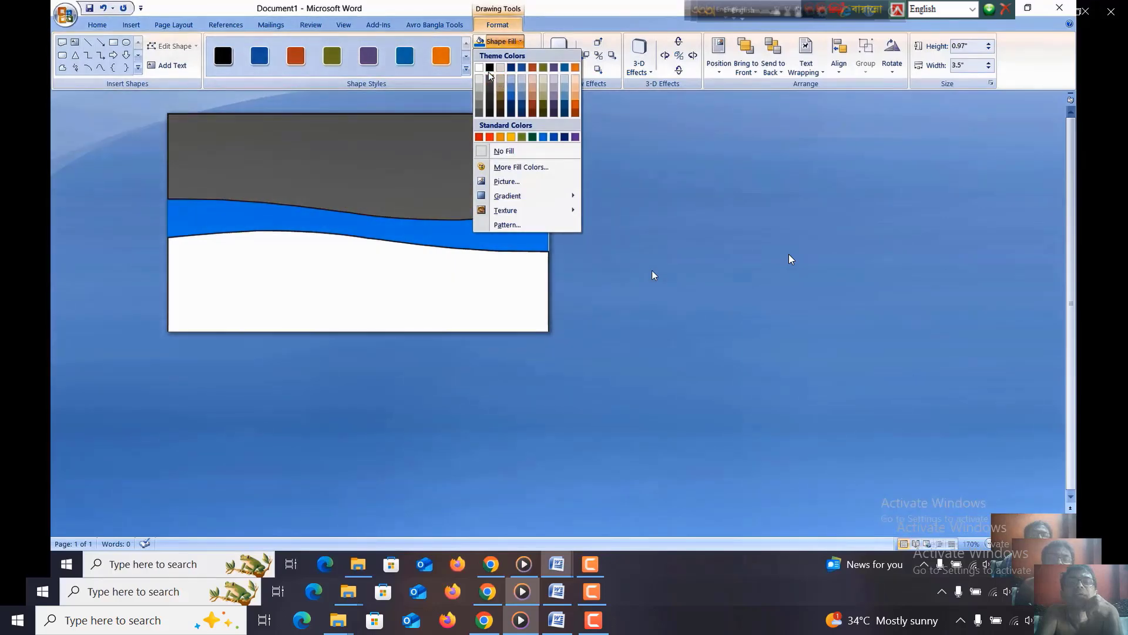
{"action": "left_click", "coordinate": [491, 68]}
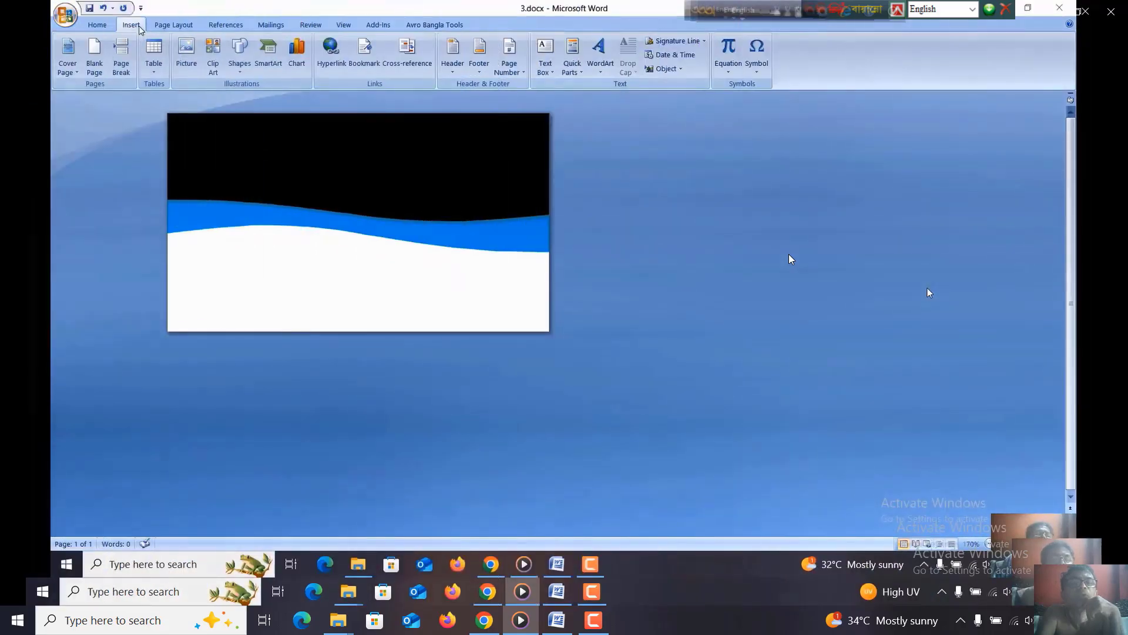
Insert the round MG logo picture as a floating image and scale it down to 0.5" by 0.5" in the card's black area
{"action": "left_click", "coordinate": [186, 54]}
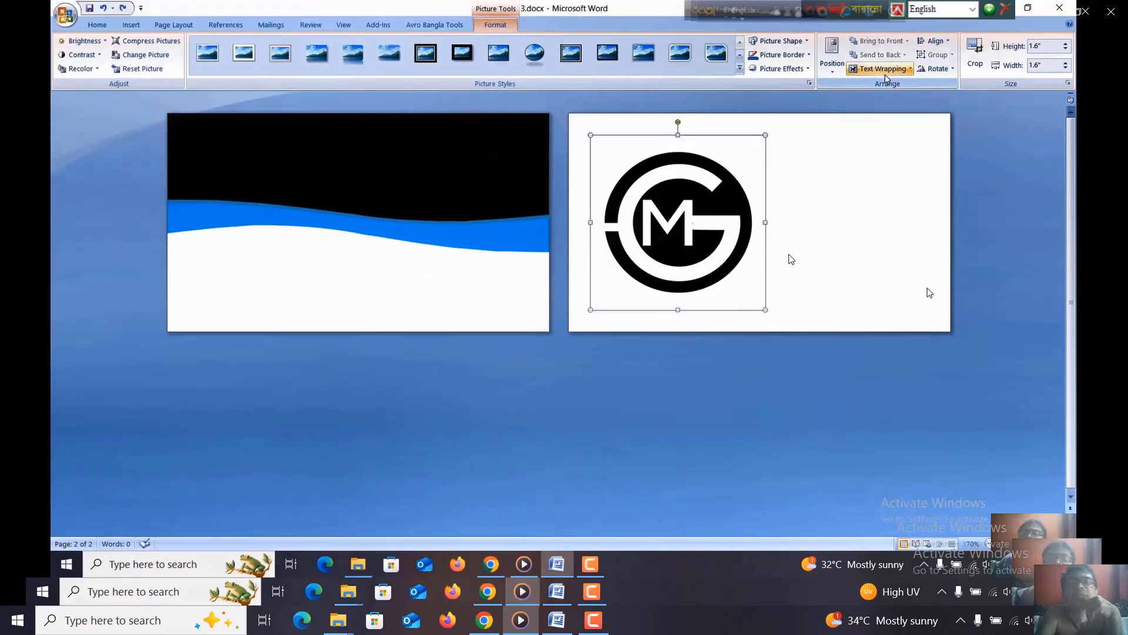
{"action": "left_click", "coordinate": [909, 70]}
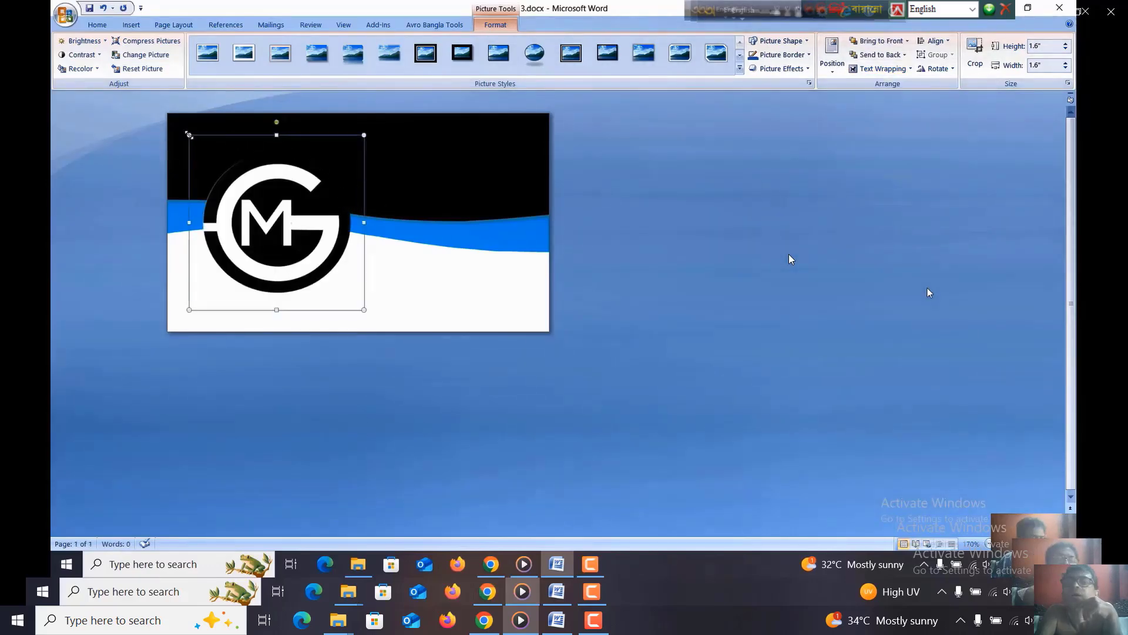
{"action": "left_click_drag", "start_coordinate": [190, 135], "coordinate": [280, 145]}
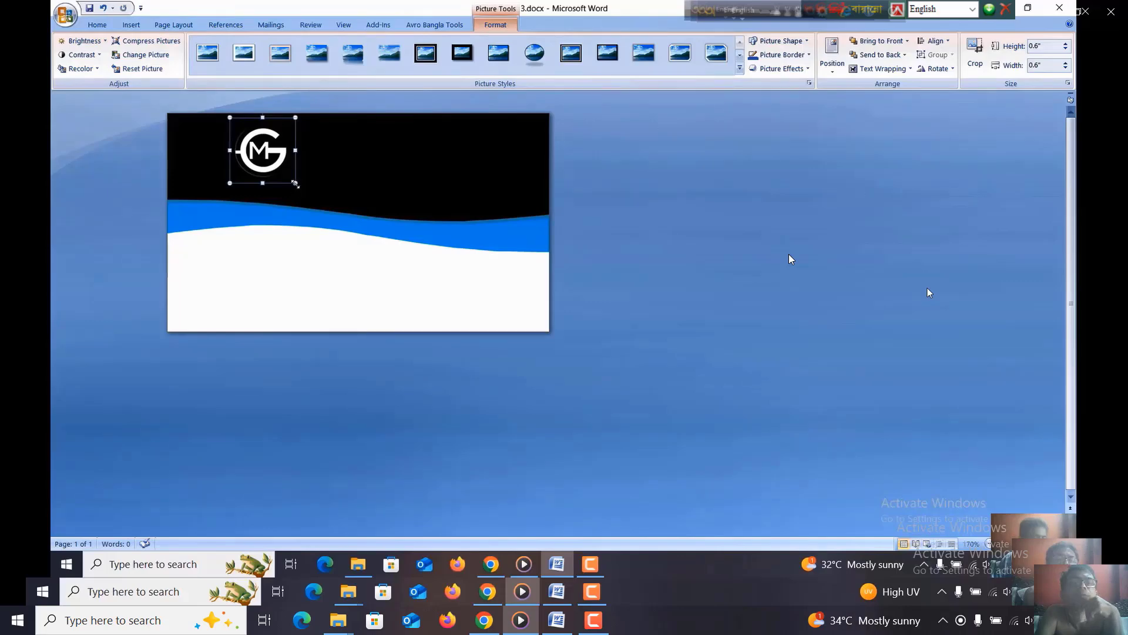
{"action": "left_click_drag", "start_coordinate": [295, 183], "coordinate": [285, 173]}
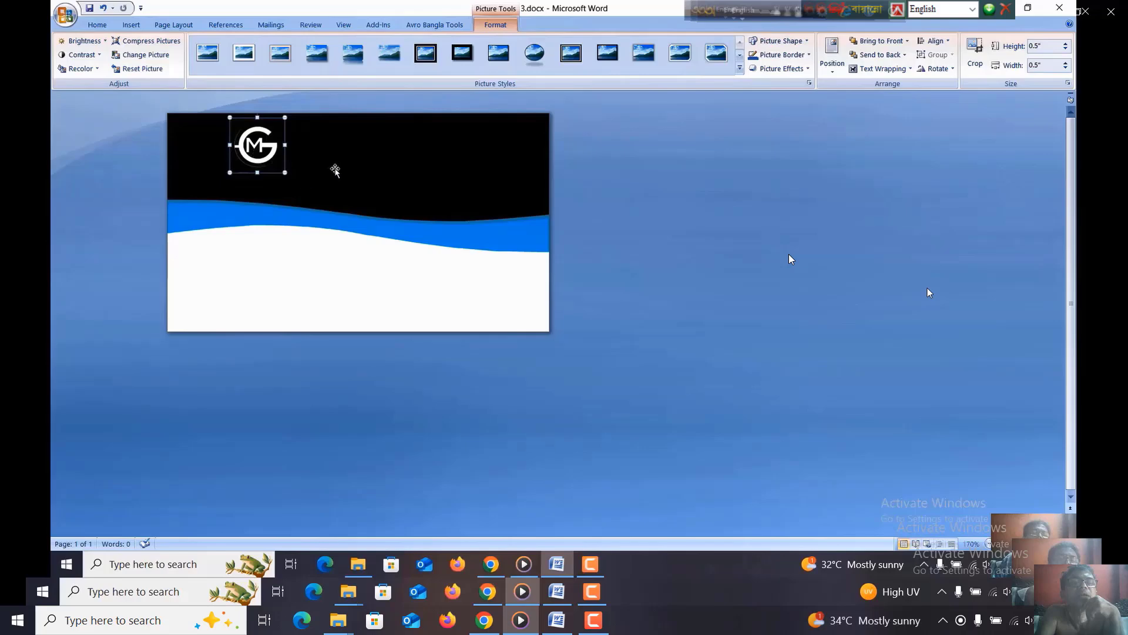
{"action": "left_click", "coordinate": [335, 170]}
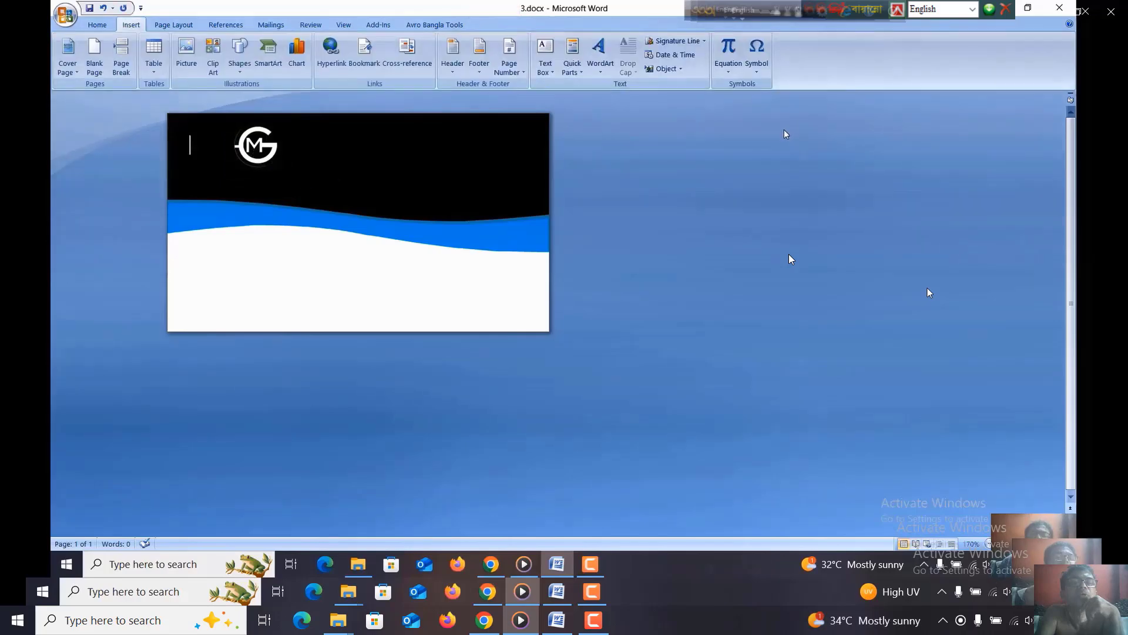
Insert WordArt in the first gallery style containing the cardholder's full name in capitals
{"action": "left_click", "coordinate": [601, 69]}
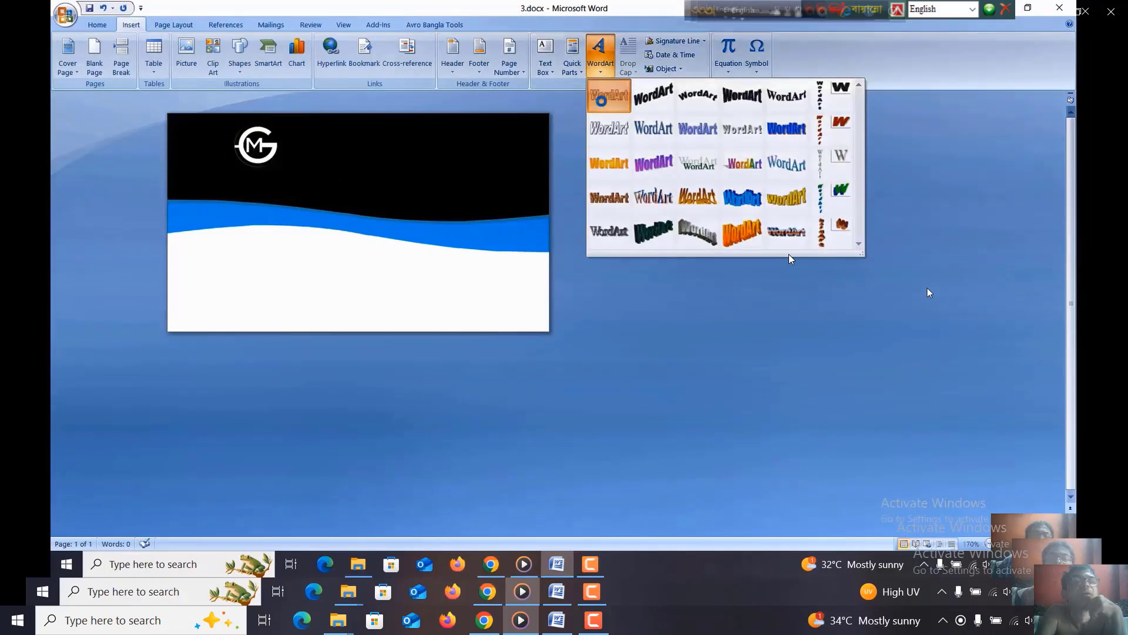
{"action": "left_click", "coordinate": [586, 169]}
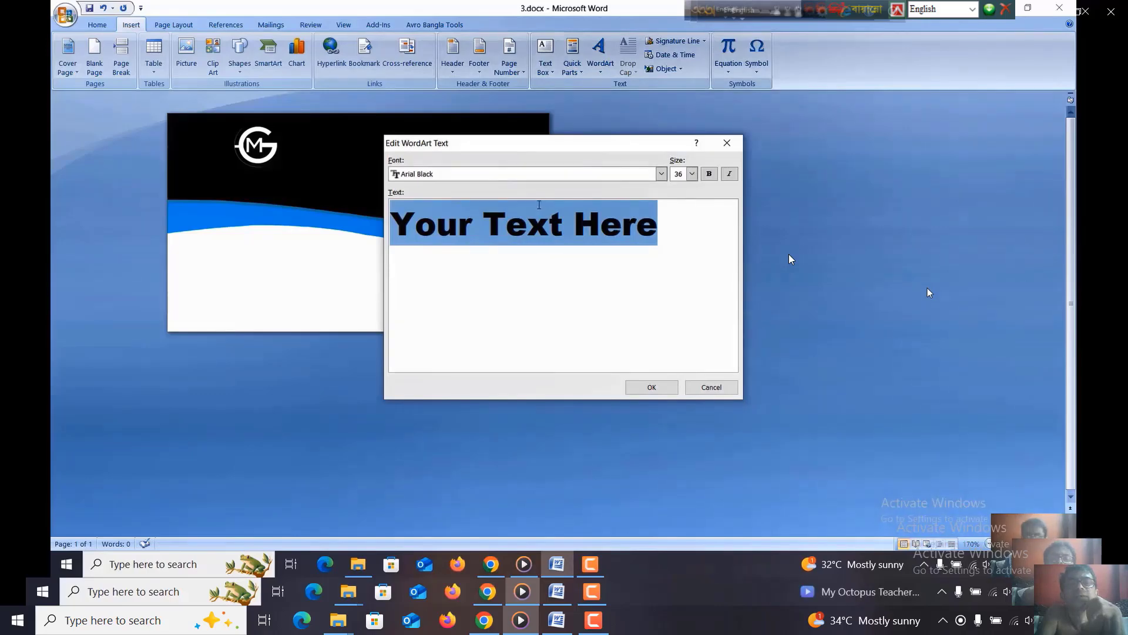
{"action": "type", "text": "J"}
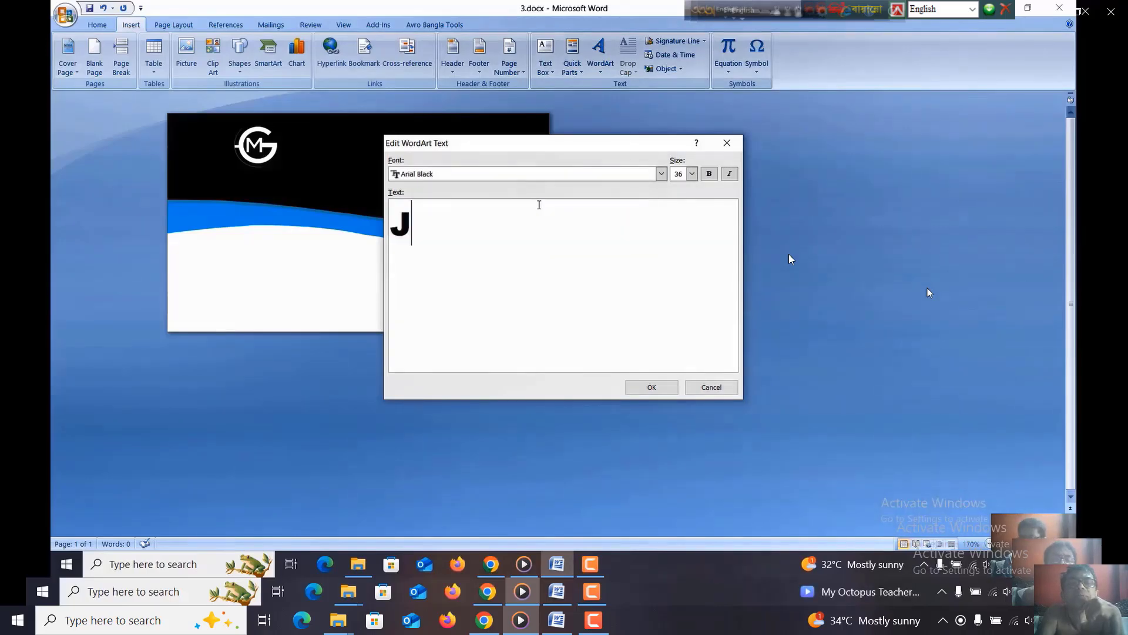
{"action": "type", "text": "OHN"}
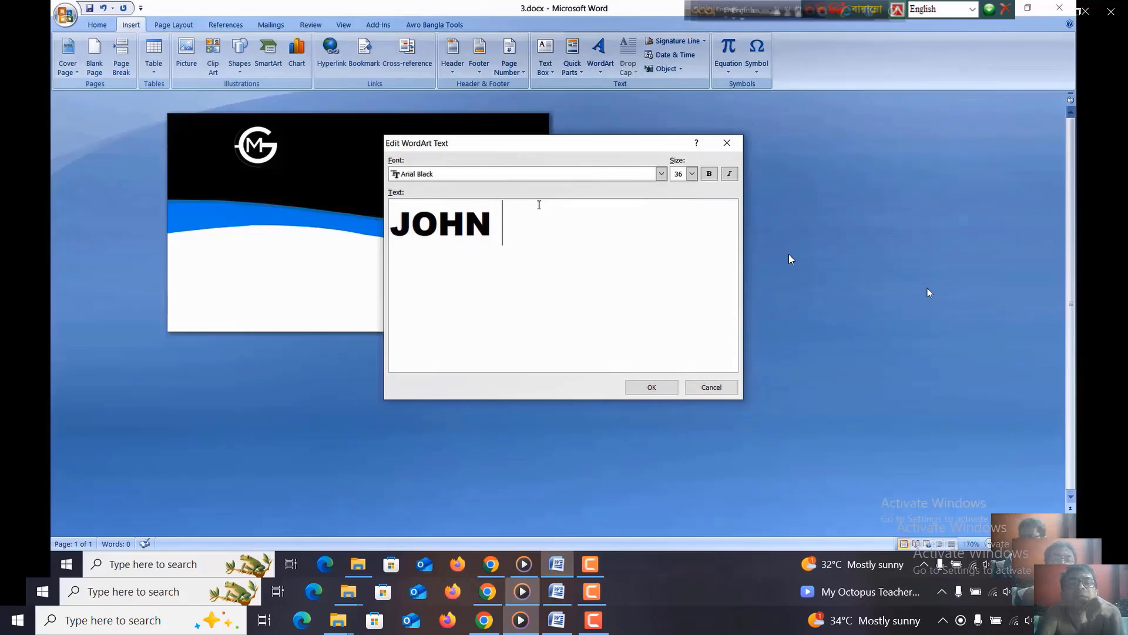
{"action": "type", "text": " SMI"}
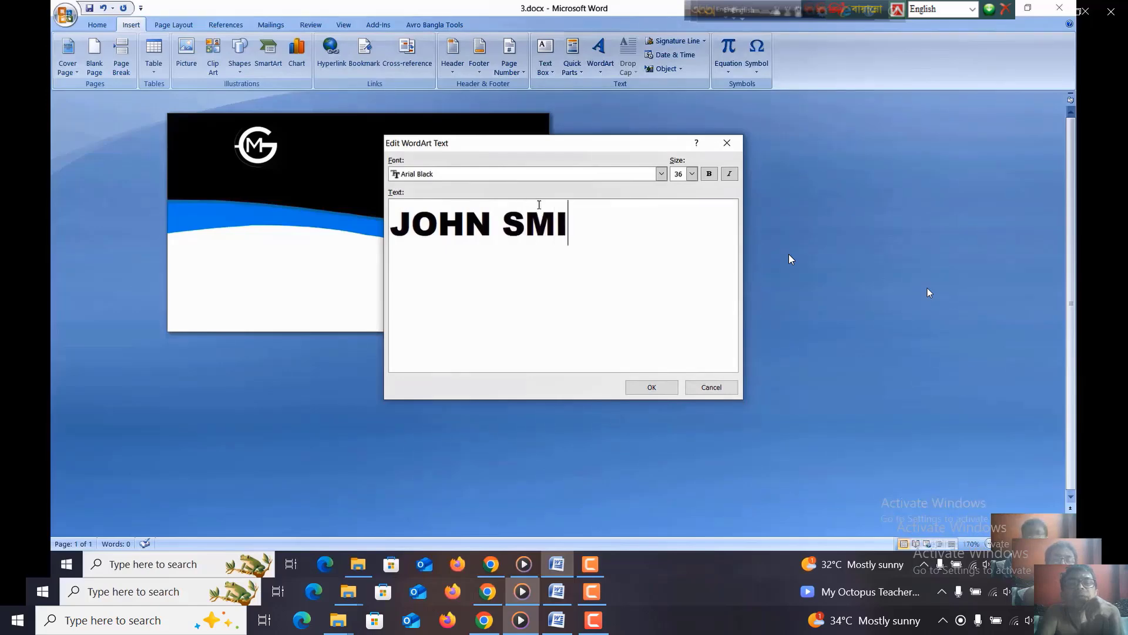
{"action": "type", "text": "TH"}
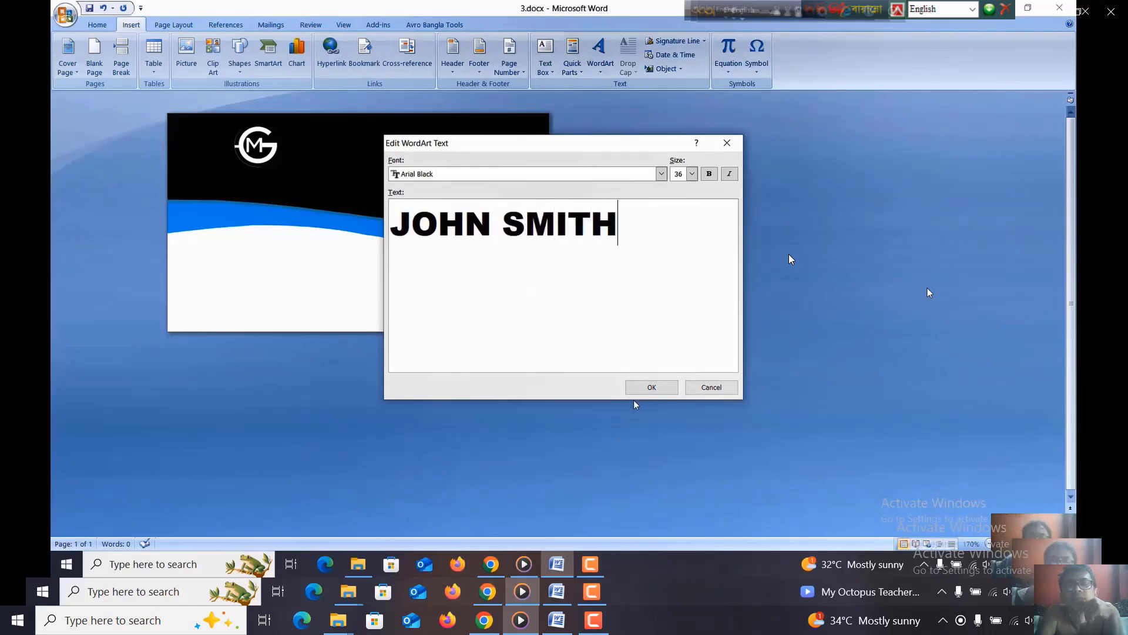
{"action": "left_click", "coordinate": [653, 388]}
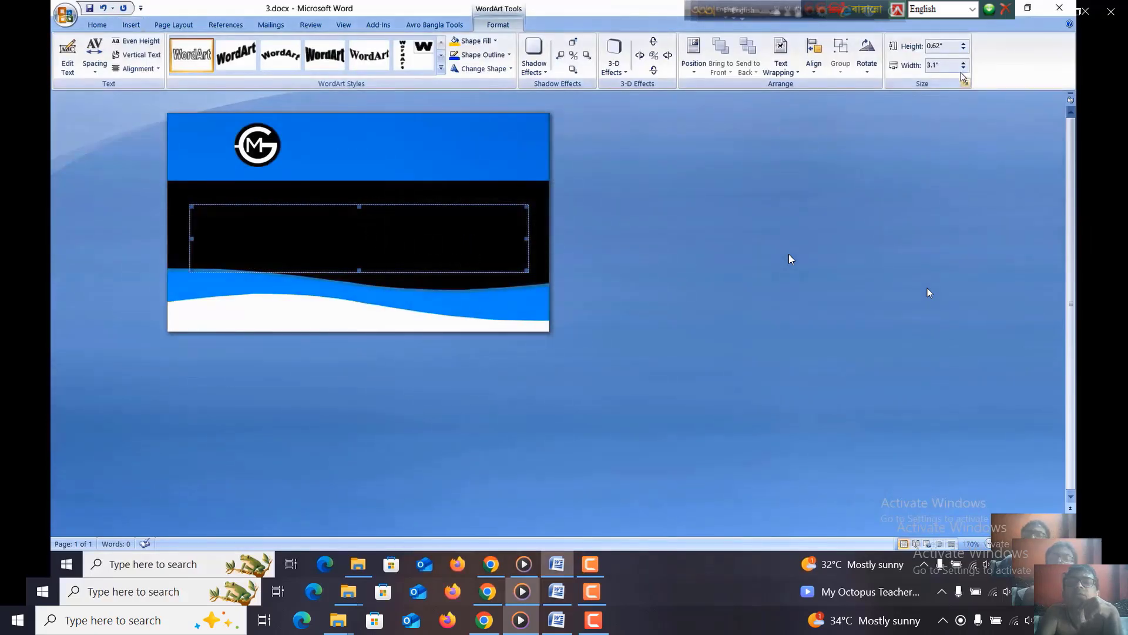
Set the text wrapping of the name WordArt to In Front of Text
{"action": "left_click", "coordinate": [785, 66]}
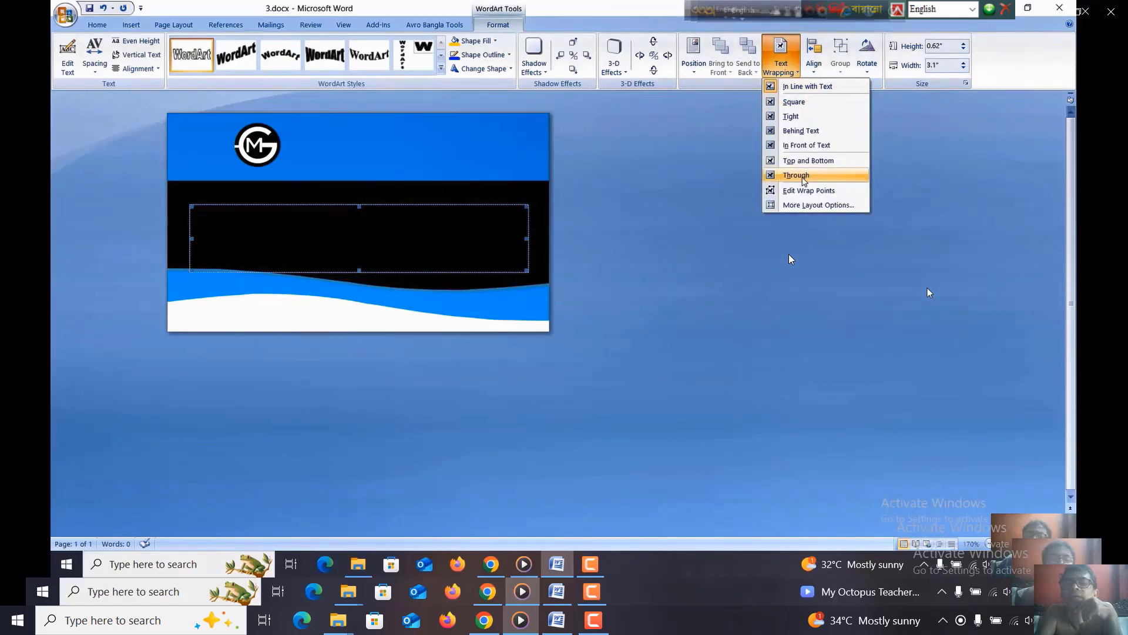
{"action": "left_click", "coordinate": [799, 176]}
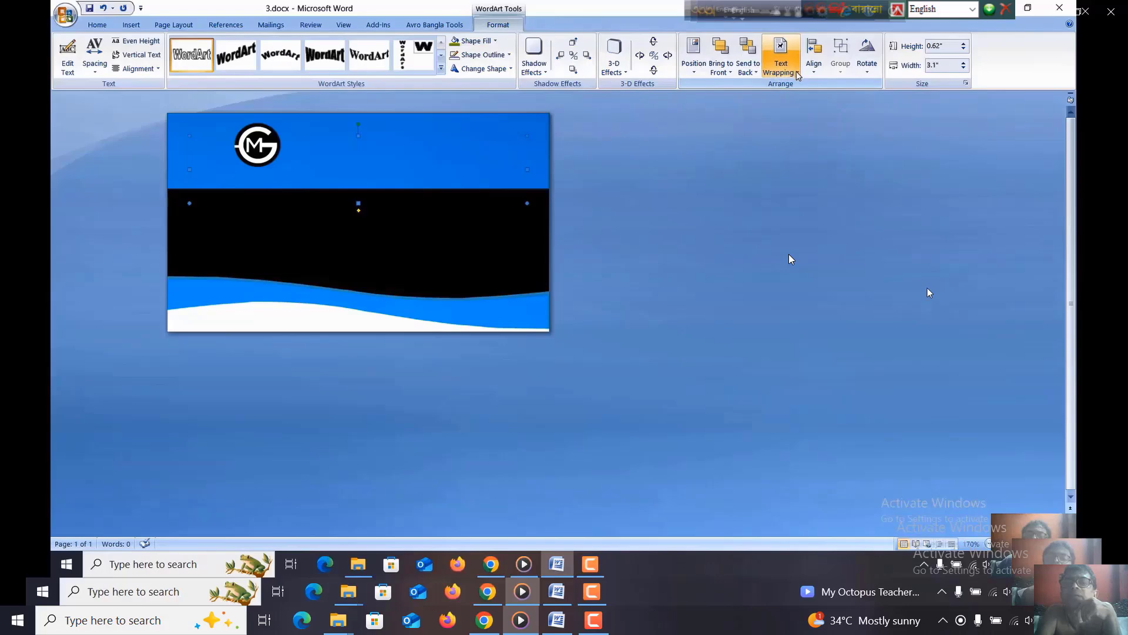
{"action": "left_click", "coordinate": [781, 59]}
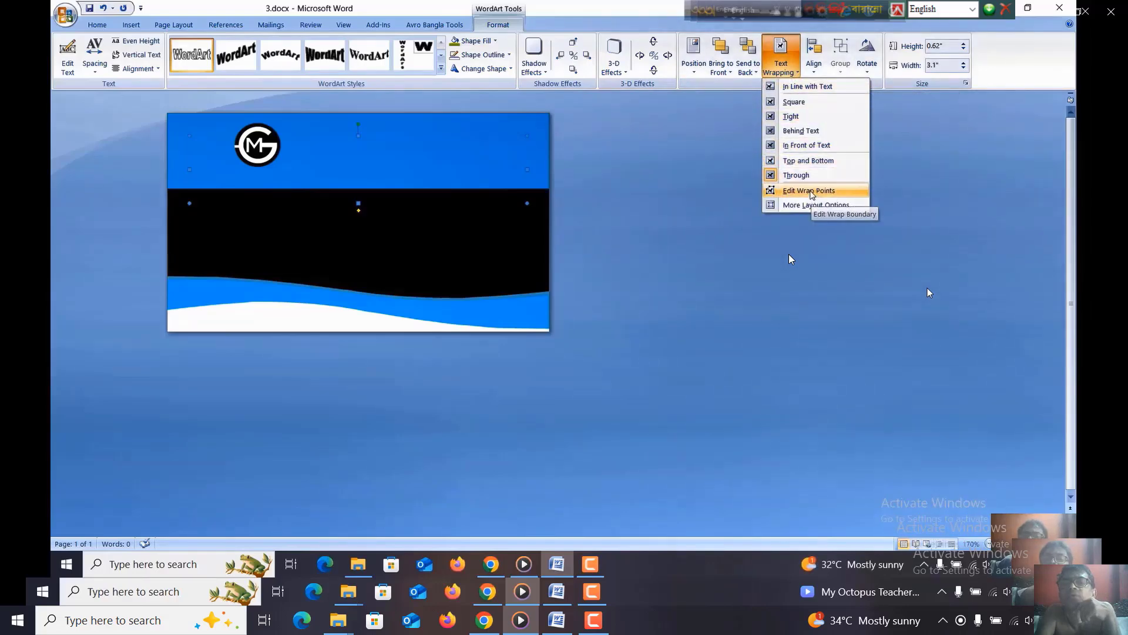
{"action": "left_click", "coordinate": [808, 145]}
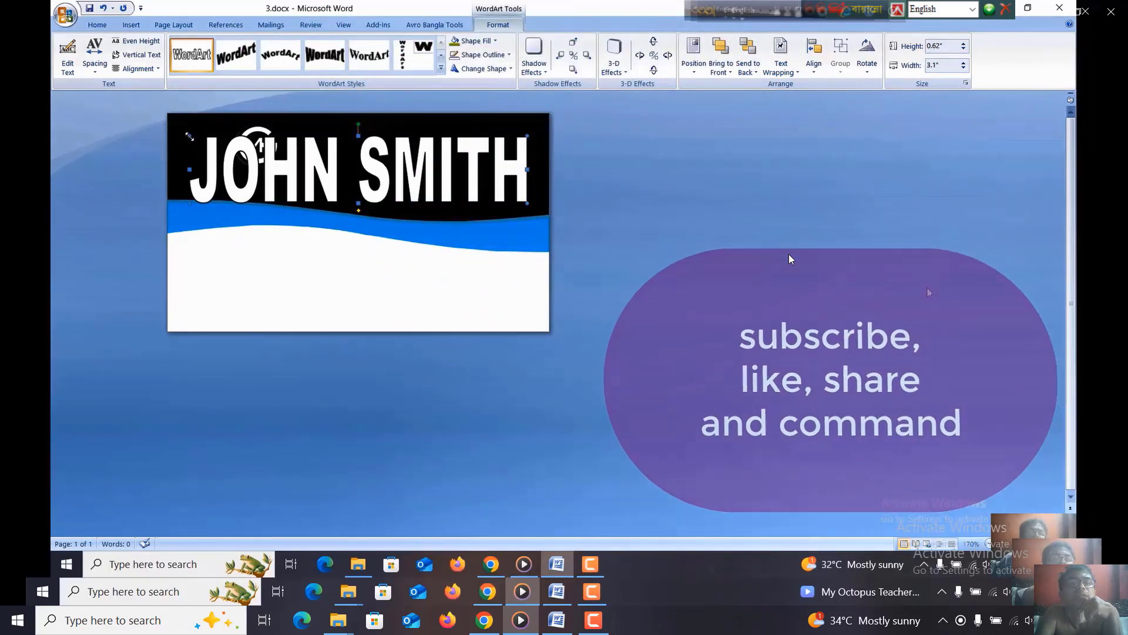
Shrink the name WordArt to about 0.32" high and 1.6" wide, keeping it at the right of the card's black area
{"action": "left_click_drag", "start_coordinate": [269, 173], "coordinate": [306, 166]}
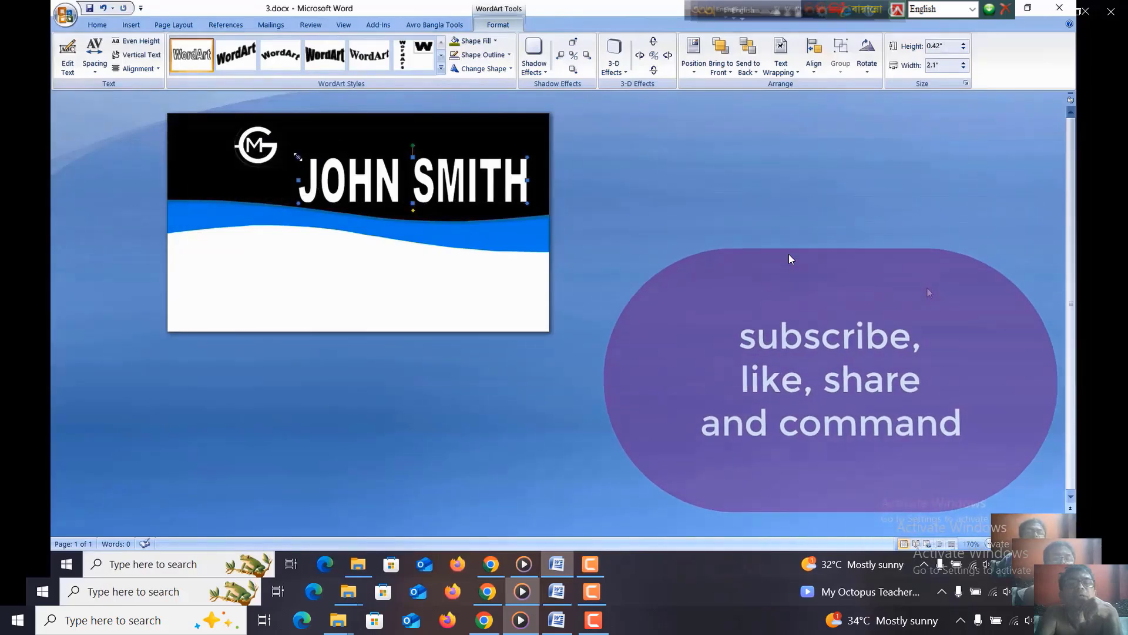
{"action": "left_click_drag", "start_coordinate": [299, 158], "coordinate": [353, 171]}
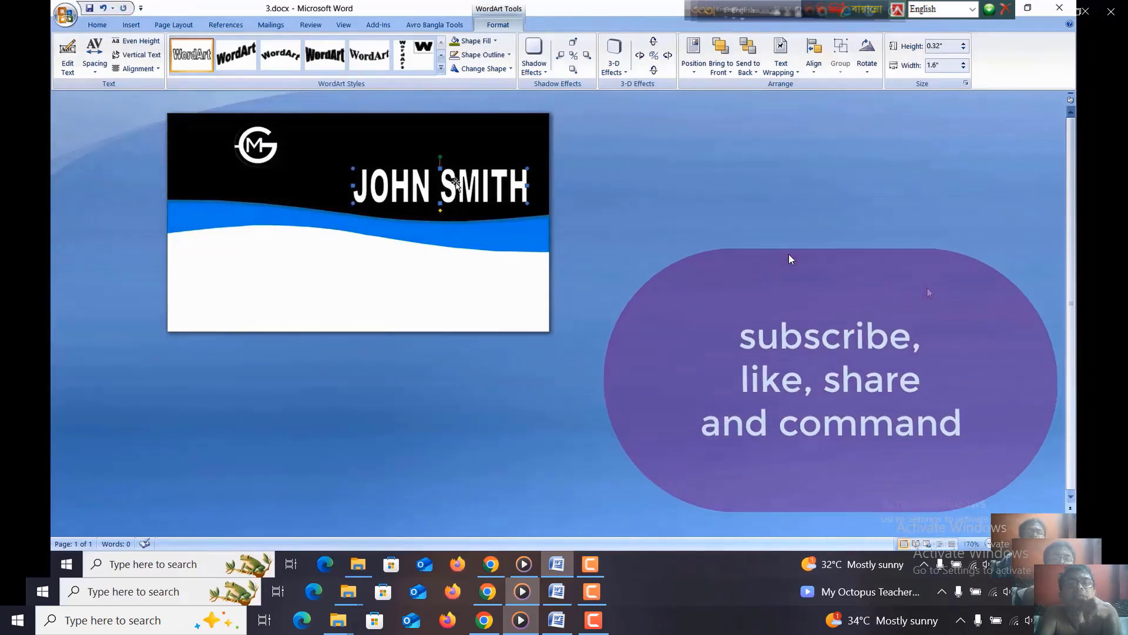
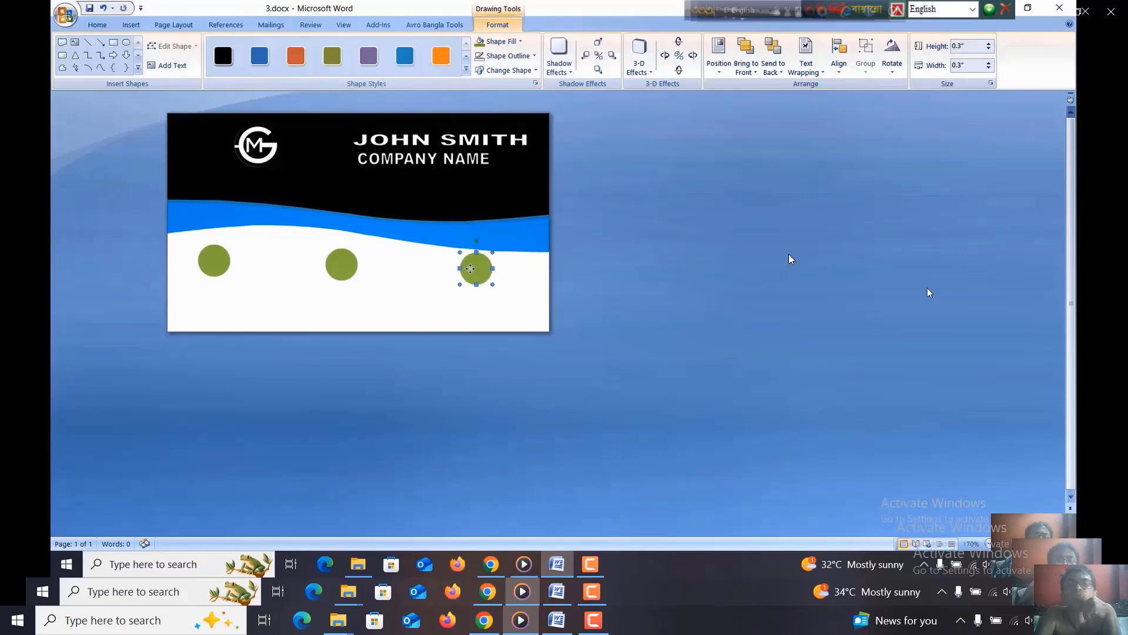
Align the three green circles below the blue wave with one another using Align Middle
{"action": "left_click", "coordinate": [345, 268]}
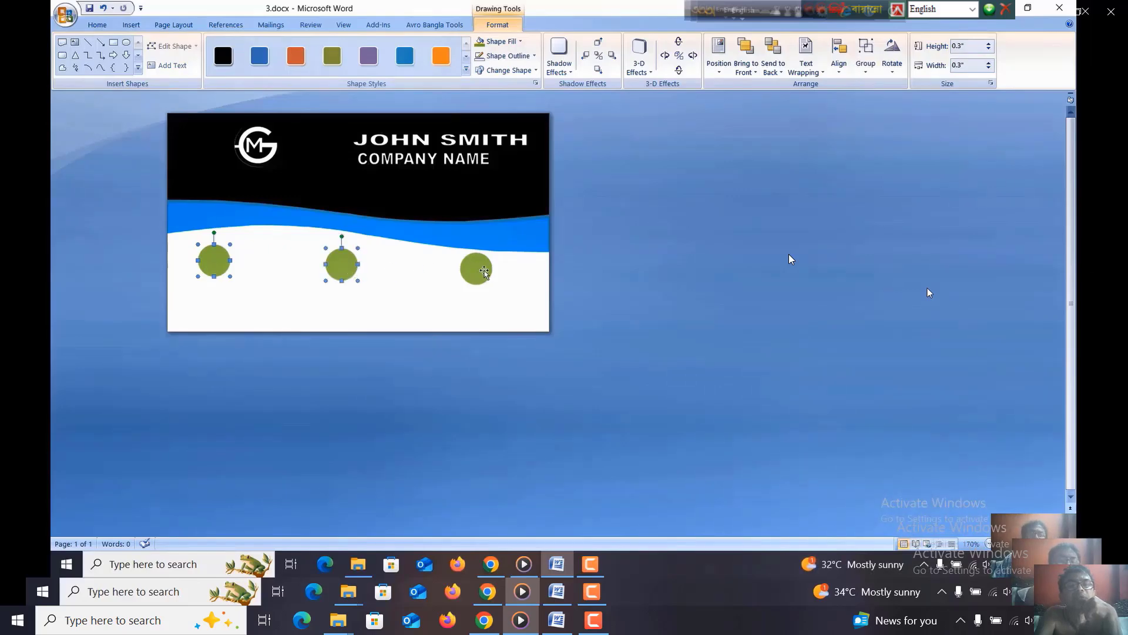
{"action": "left_click", "coordinate": [483, 274], "text": "shift"}
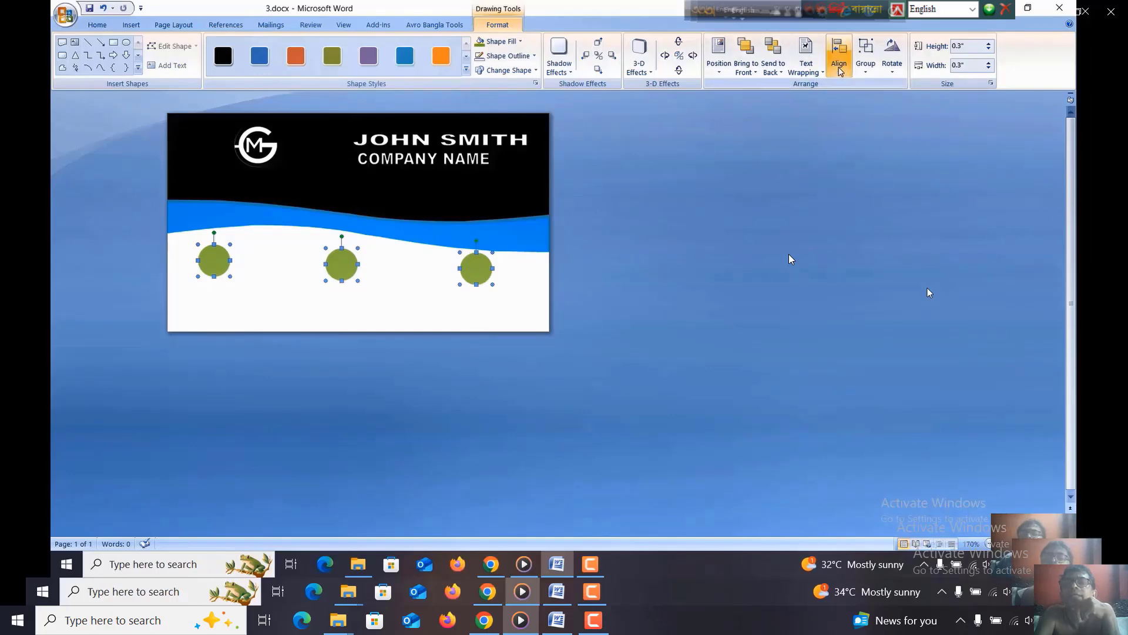
{"action": "left_click", "coordinate": [839, 69]}
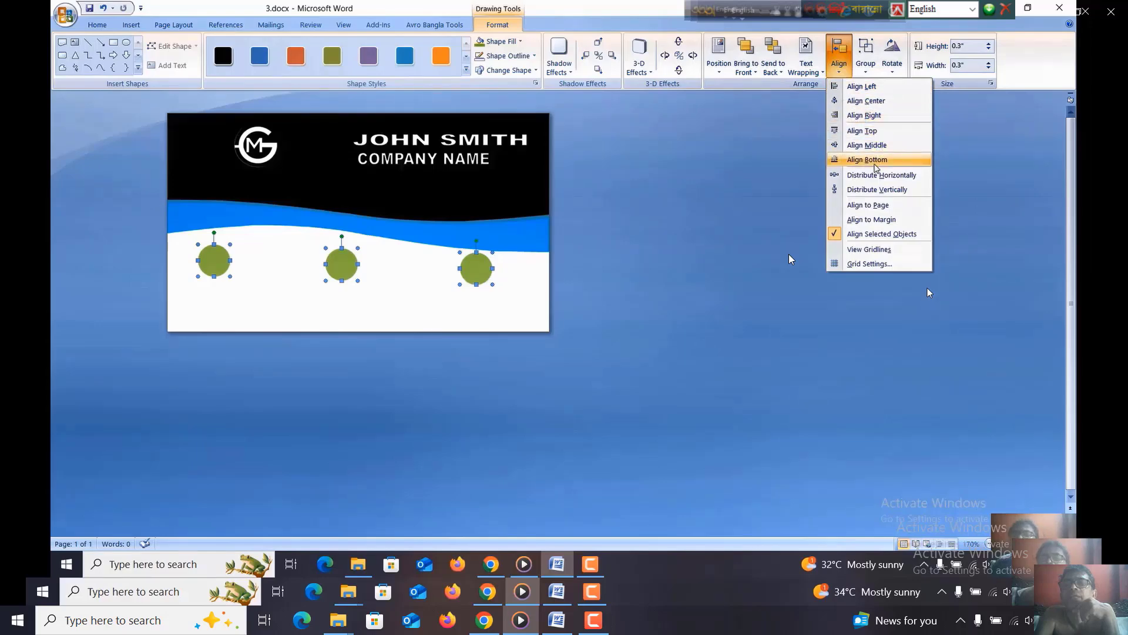
{"action": "left_click", "coordinate": [879, 148]}
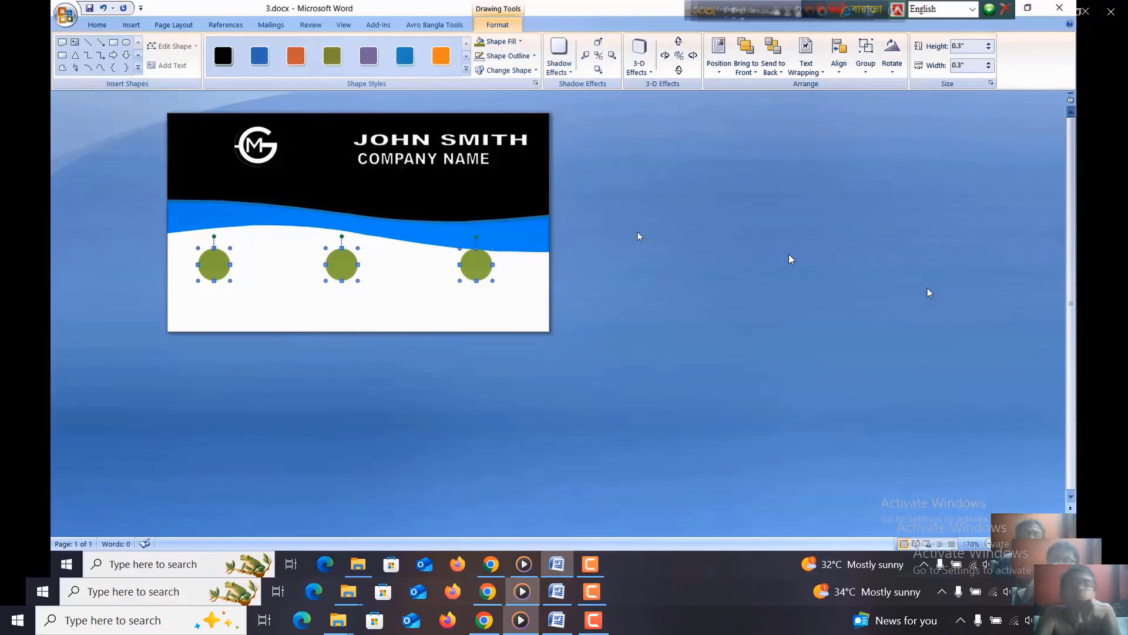
{"action": "left_click", "coordinate": [352, 307]}
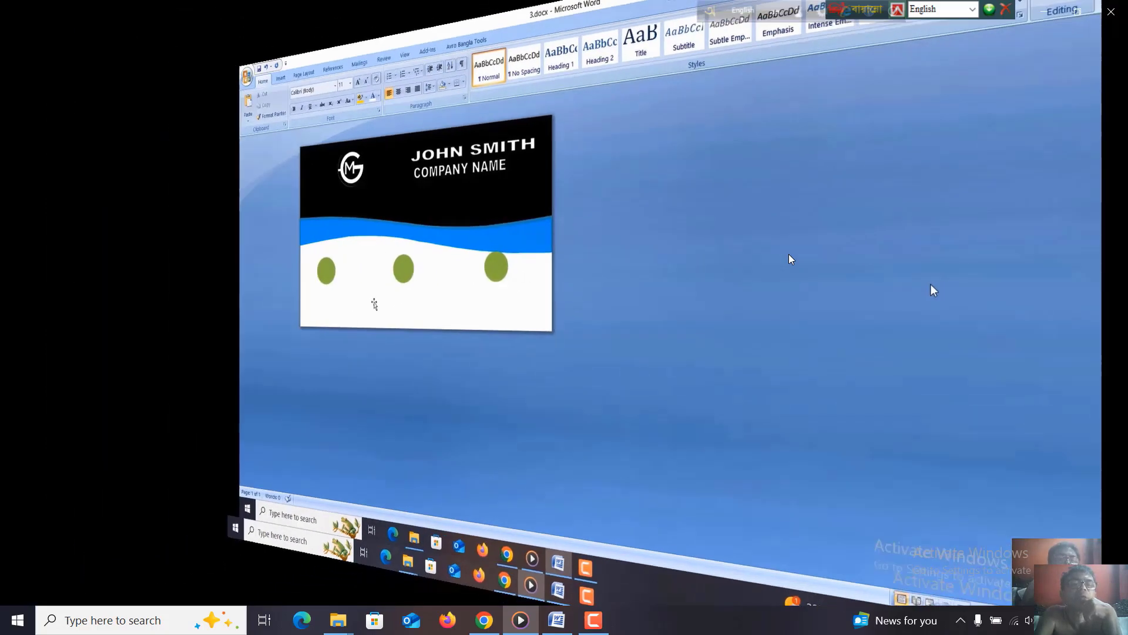
Fill the first green circle below the wave with the picture phone-png.png from the Desktop folder q
{"action": "left_click", "coordinate": [327, 271]}
{"action": "left_click", "coordinate": [498, 24]}
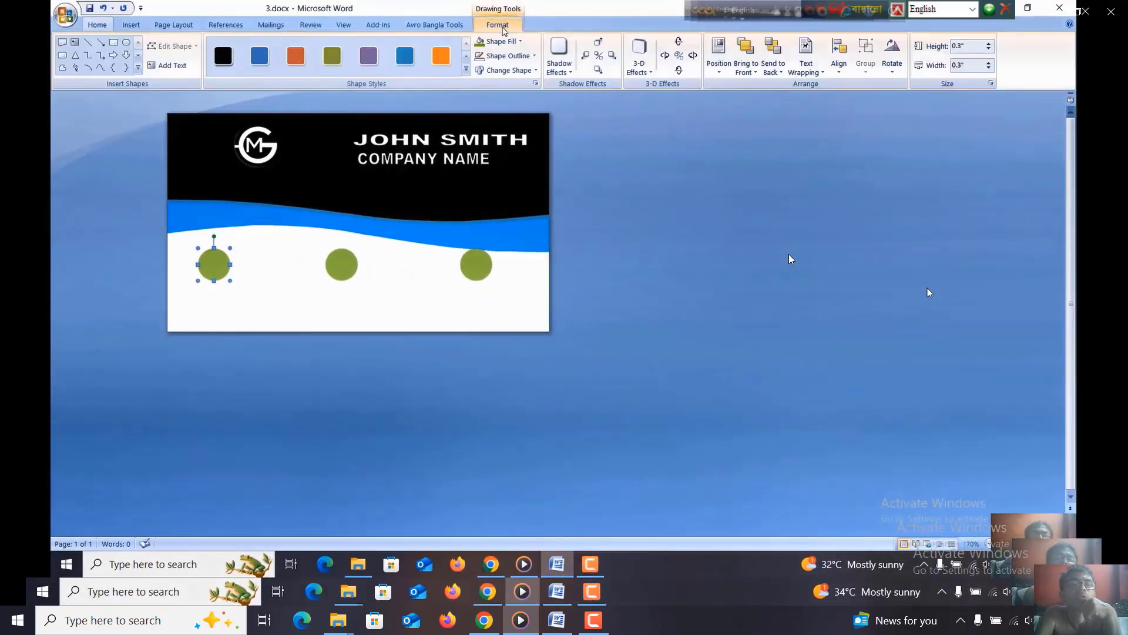
{"action": "left_click", "coordinate": [521, 43]}
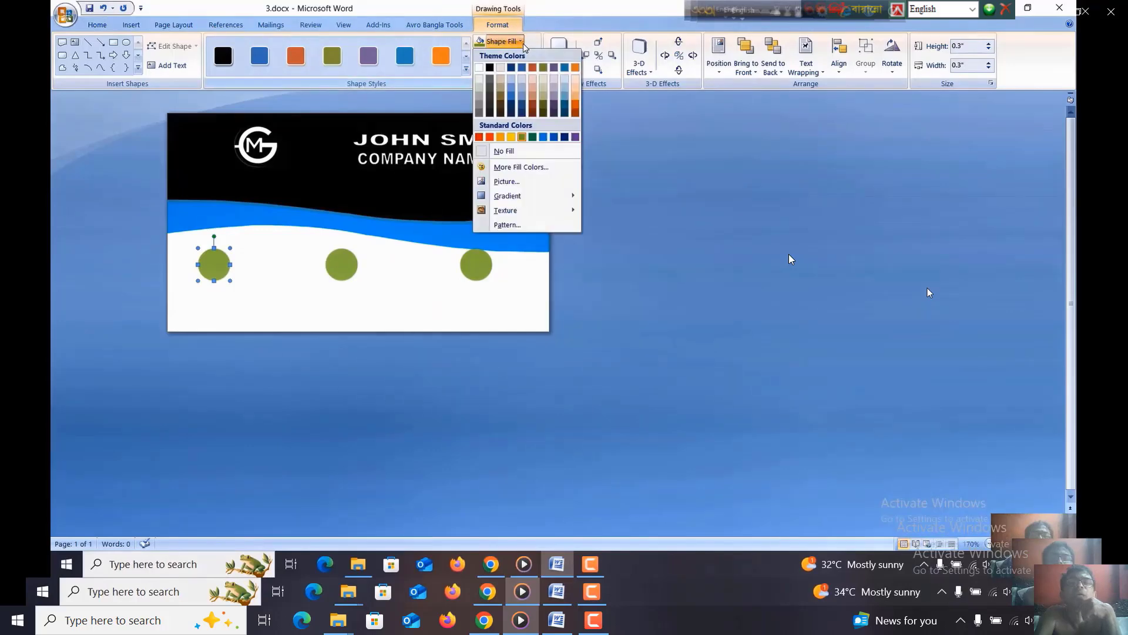
{"action": "left_click", "coordinate": [505, 181]}
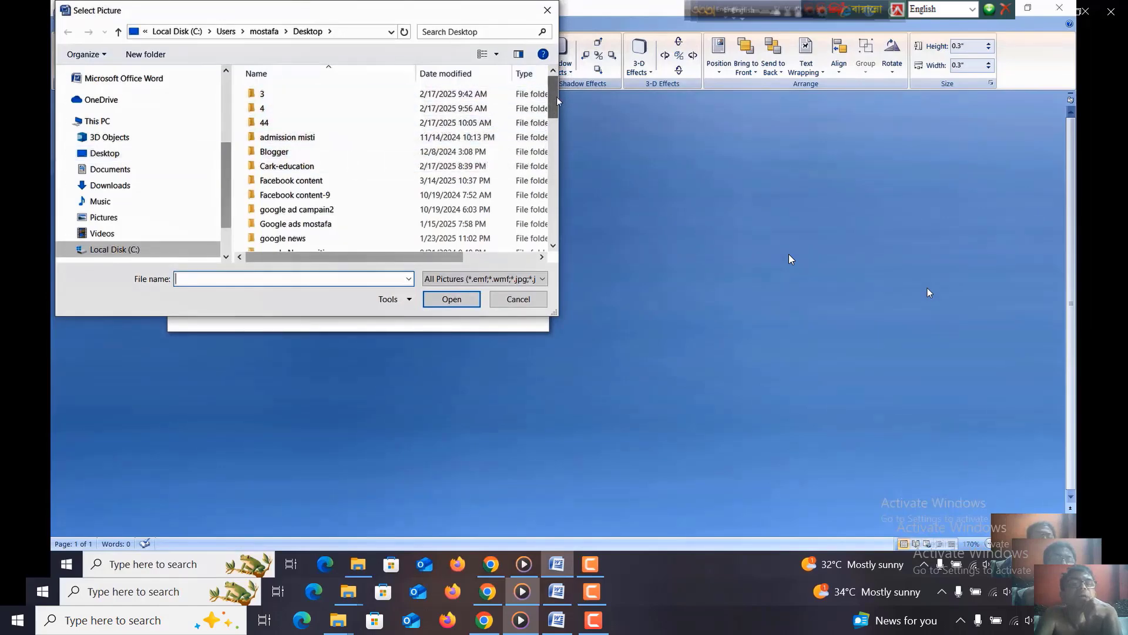
{"action": "left_click_drag", "start_coordinate": [554, 101], "coordinate": [554, 152]}
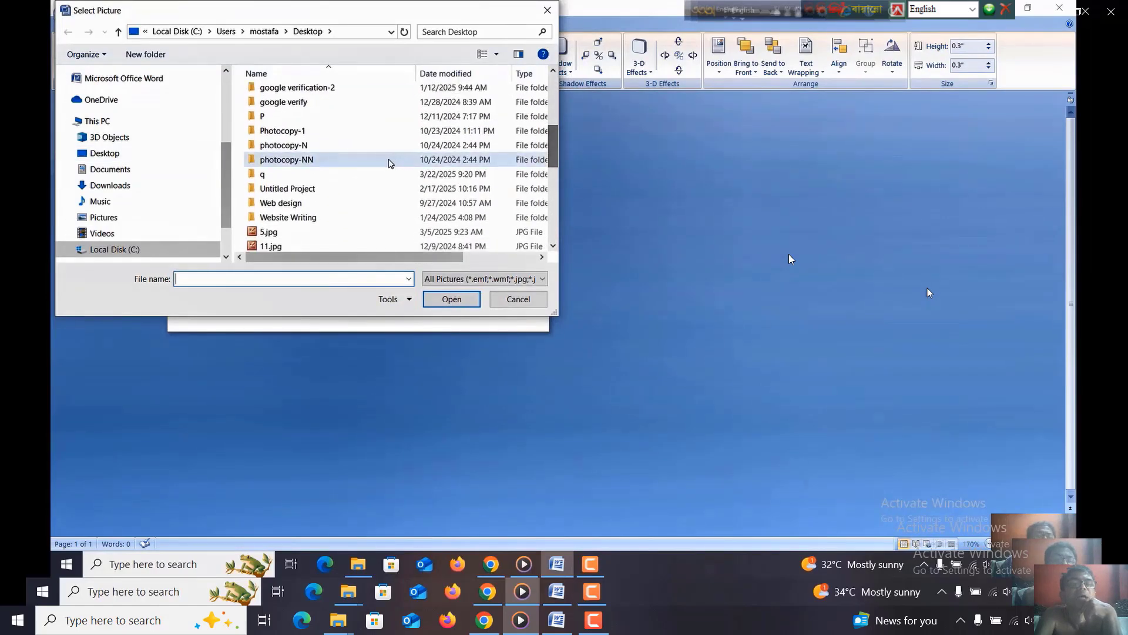
{"action": "double_click", "coordinate": [263, 174]}
{"action": "left_click", "coordinate": [263, 174]}
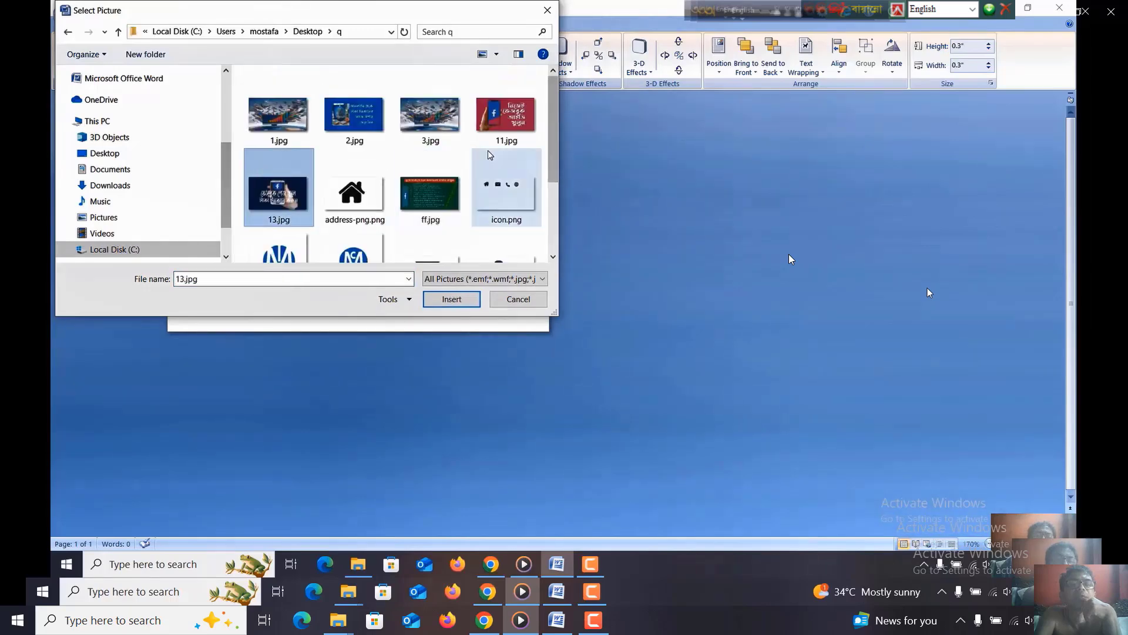
{"action": "left_click_drag", "start_coordinate": [553, 134], "coordinate": [551, 174]}
{"action": "left_click", "coordinate": [496, 193]}
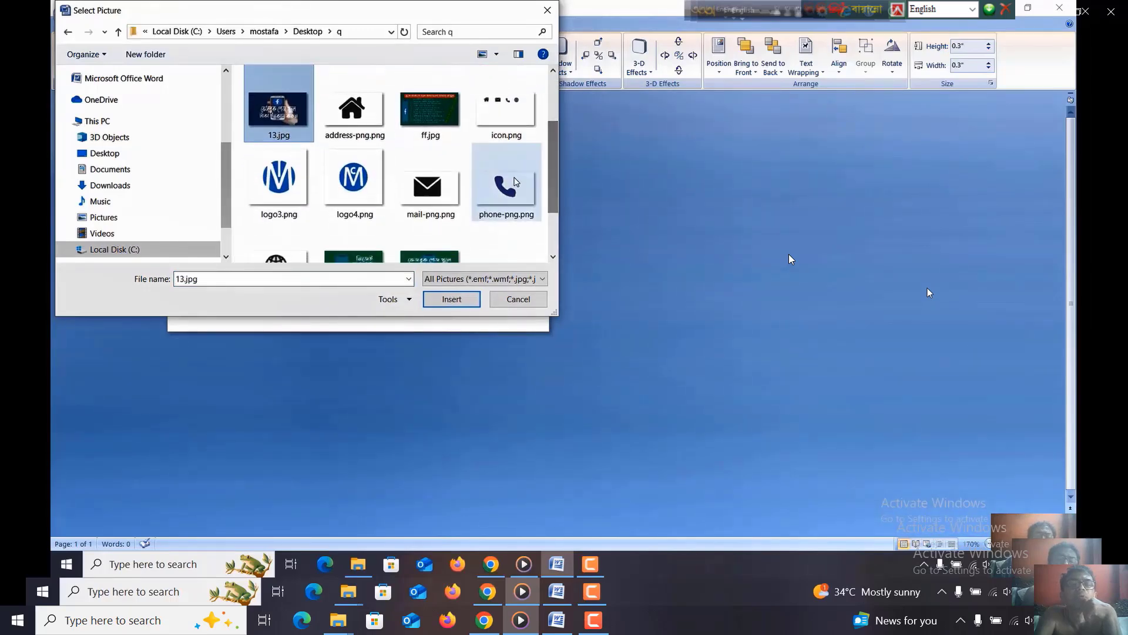
{"action": "double_click", "coordinate": [496, 200]}
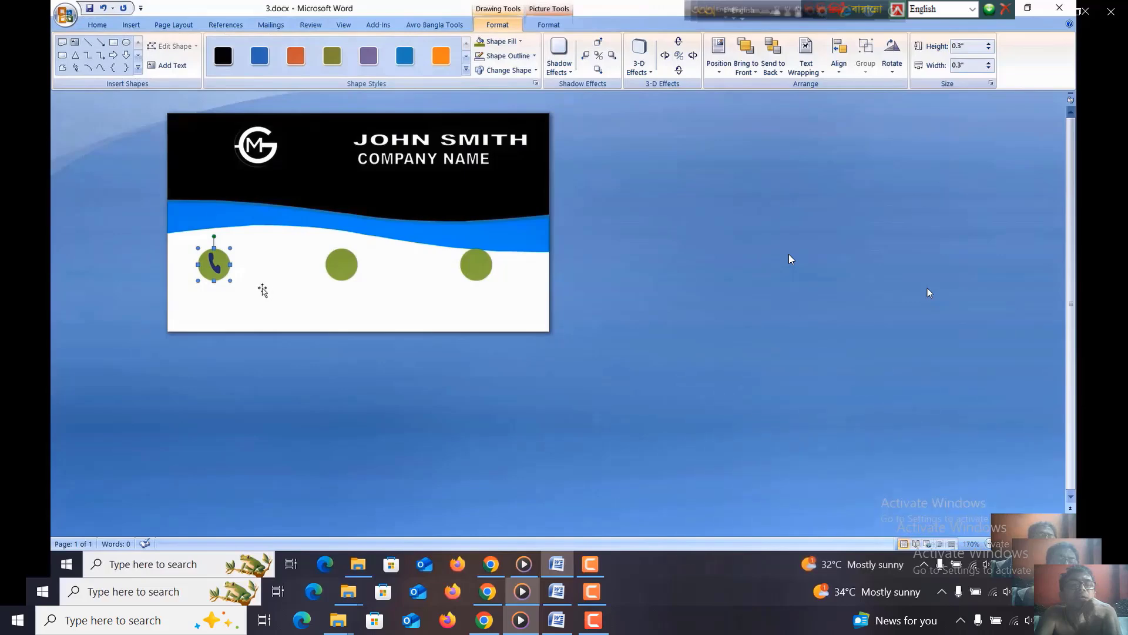
Fill the middle green circle with the envelope picture mail-png.png from folder q
{"action": "left_click", "coordinate": [249, 277]}
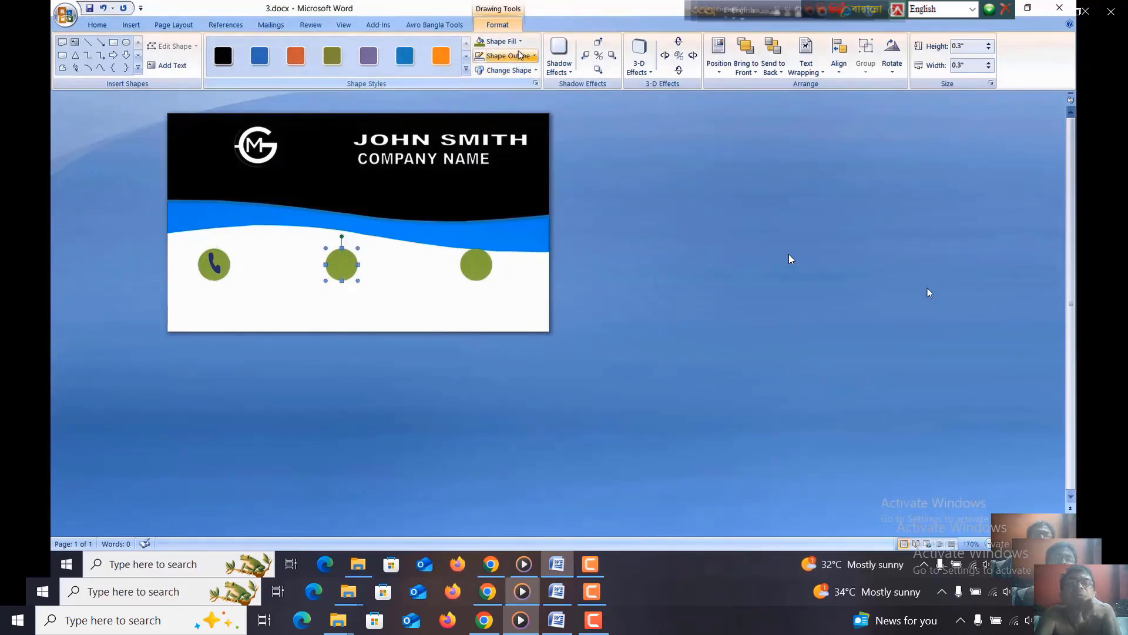
{"action": "left_click", "coordinate": [520, 43]}
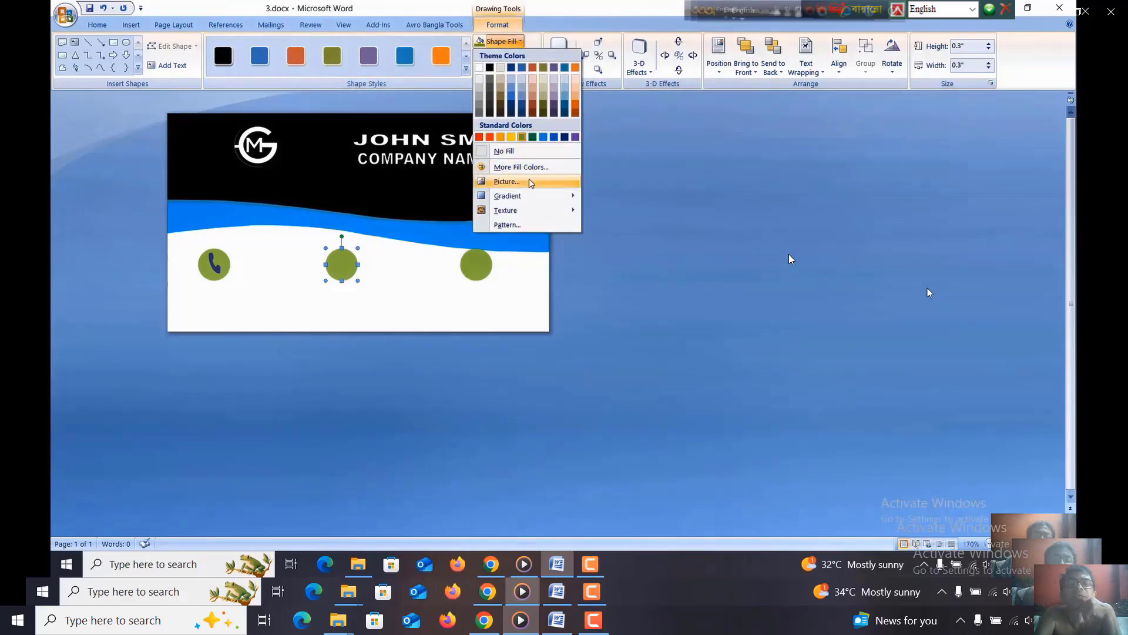
{"action": "left_click", "coordinate": [507, 182]}
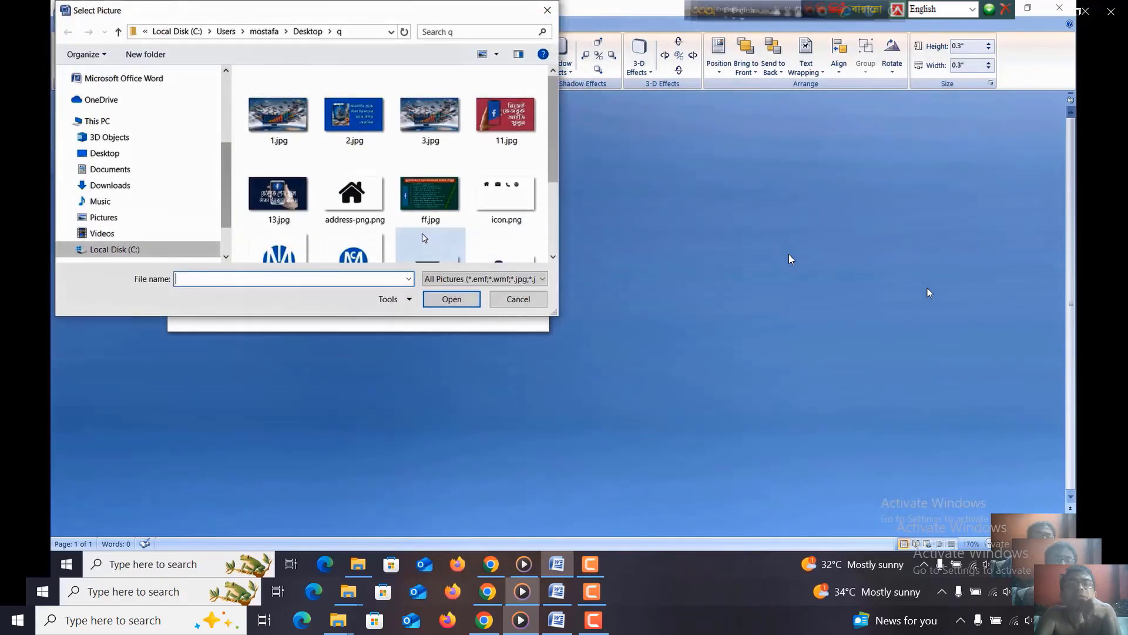
{"action": "double_click", "coordinate": [428, 116]}
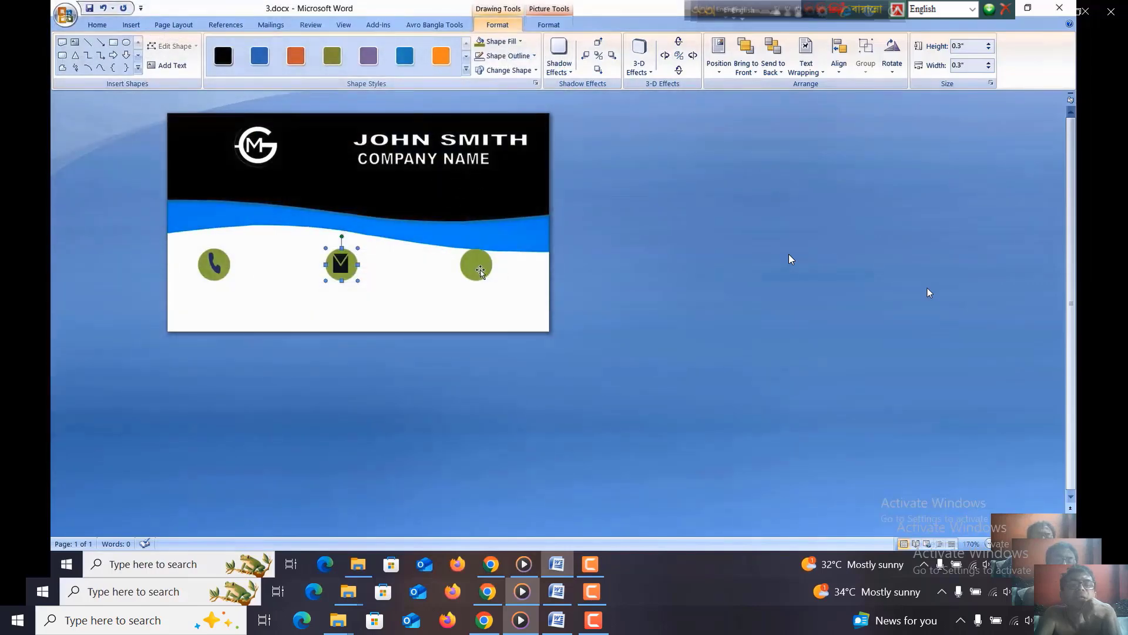
Fill the last green circle, below the company name, with the globe picture from folder q
{"action": "left_click", "coordinate": [481, 271]}
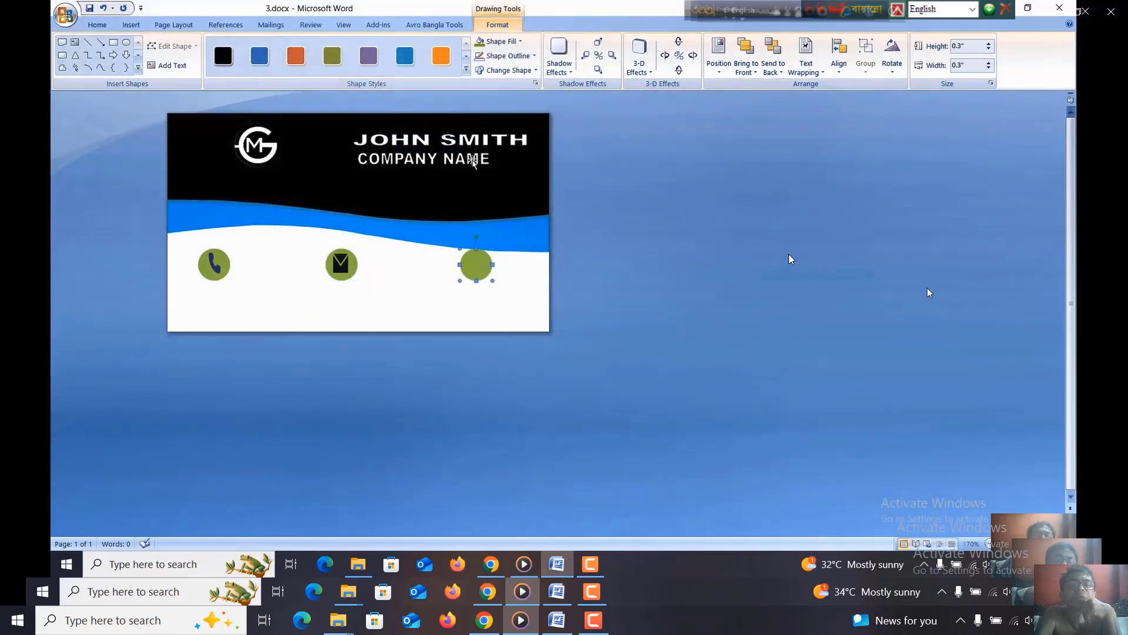
{"action": "left_click", "coordinate": [521, 42]}
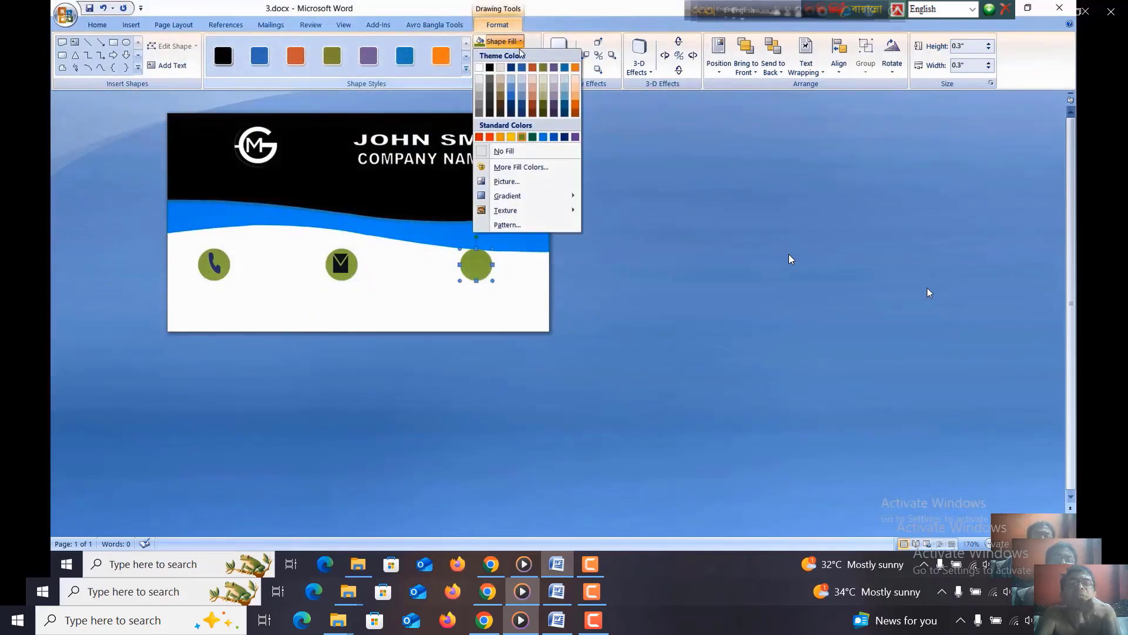
{"action": "left_click", "coordinate": [505, 182]}
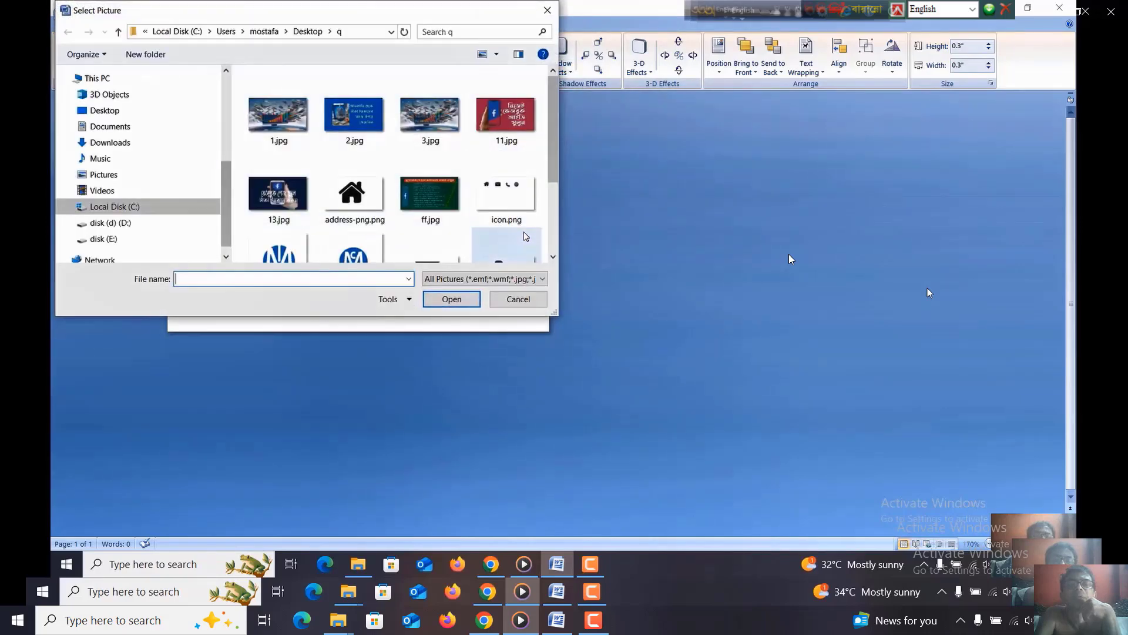
{"action": "scroll", "coordinate": [353, 176], "scroll_direction": "down", "scroll_amount": 3}
{"action": "double_click", "coordinate": [303, 202]}
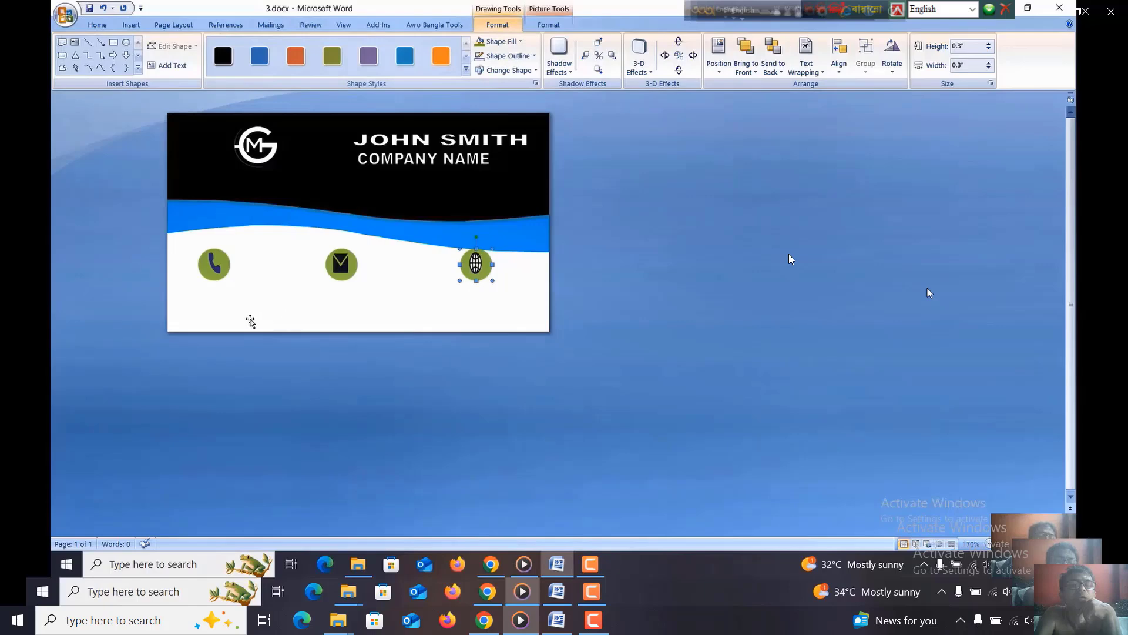
{"action": "left_click", "coordinate": [221, 312]}
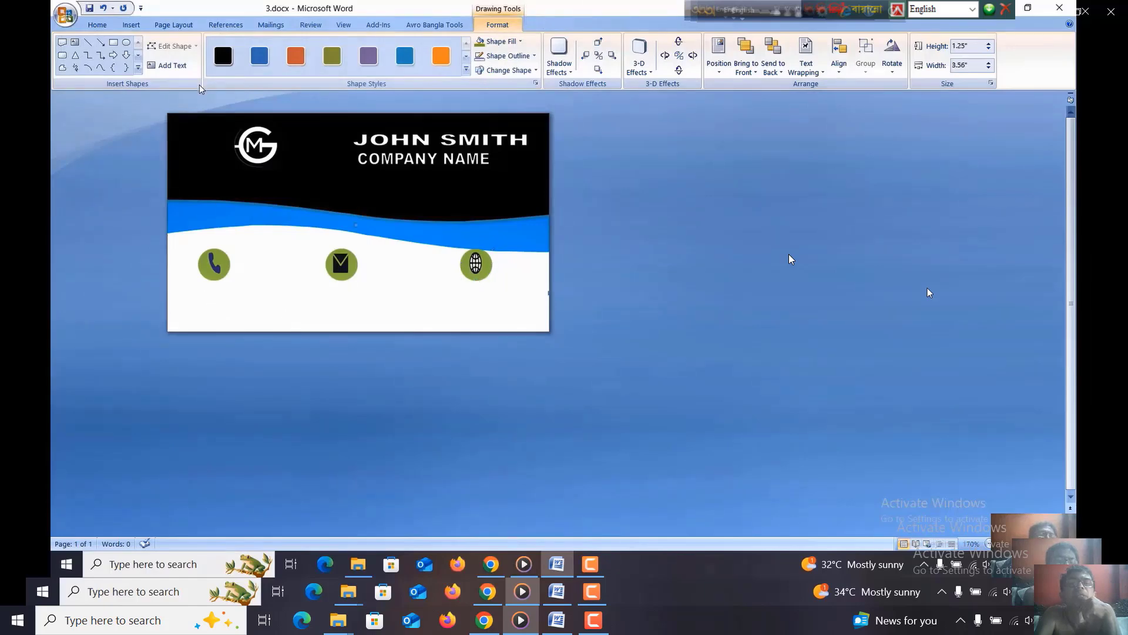
{"action": "left_click", "coordinate": [131, 25]}
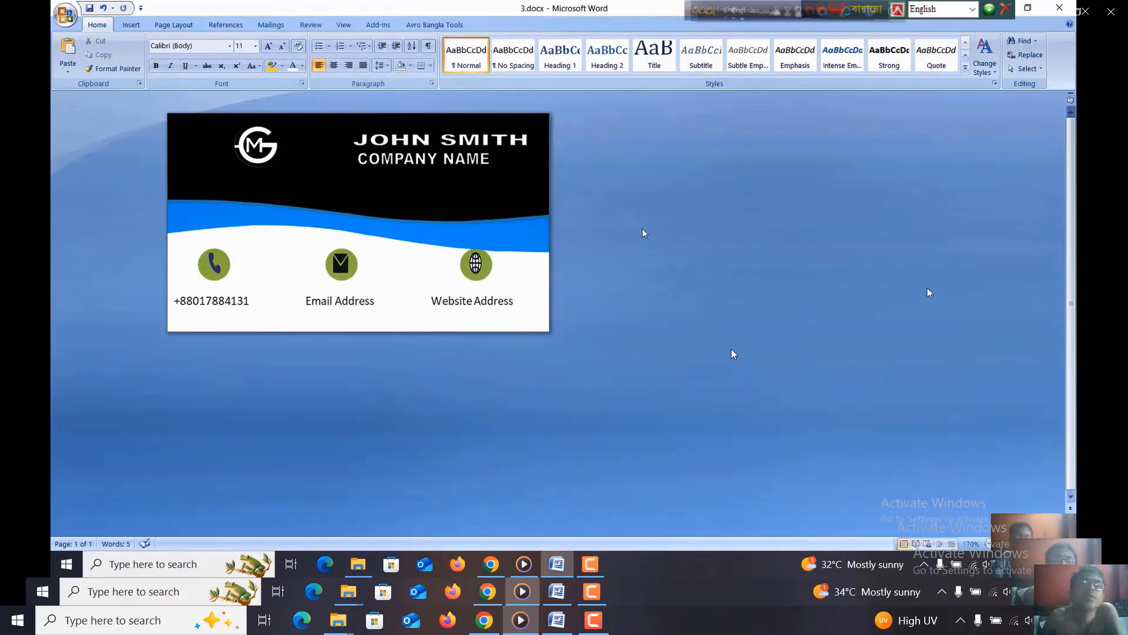
{"action": "mouse_move", "coordinate": [629, 400]}
{"action": "left_click", "coordinate": [560, 574]}
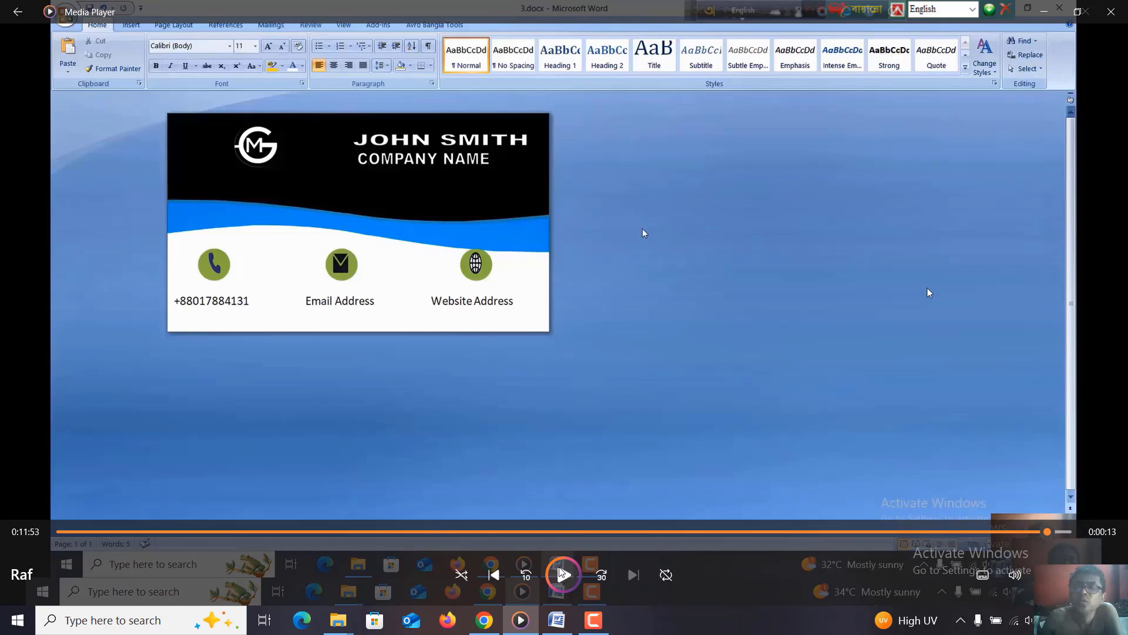